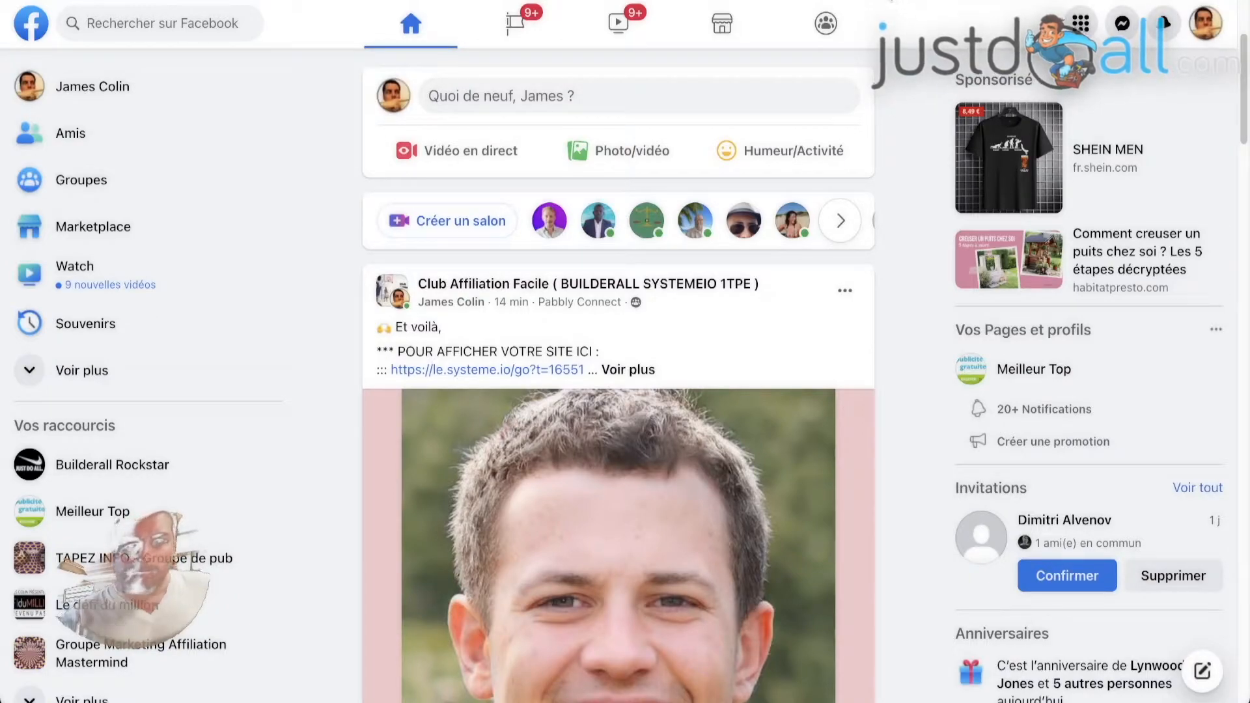
Start a new post with the sentence "Talk about something interesting." followed by a blank line
left_click(564, 97)
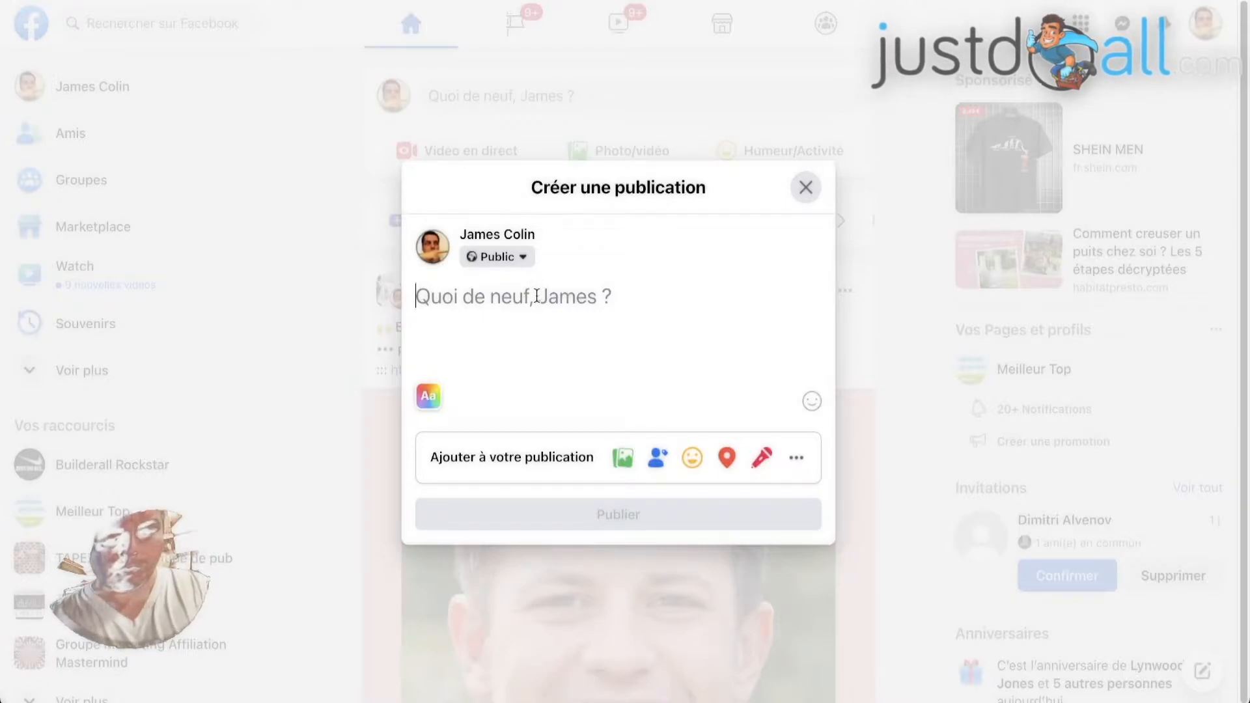
type("Talk about somet")
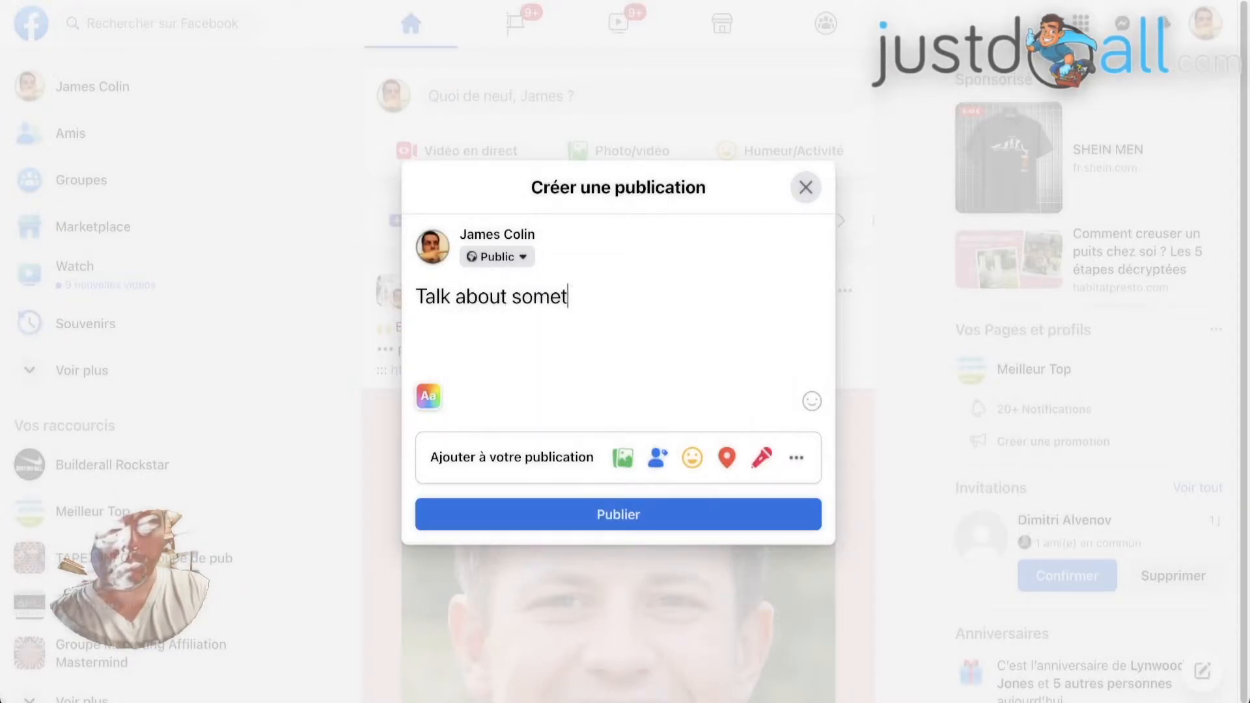
type("hing interest")
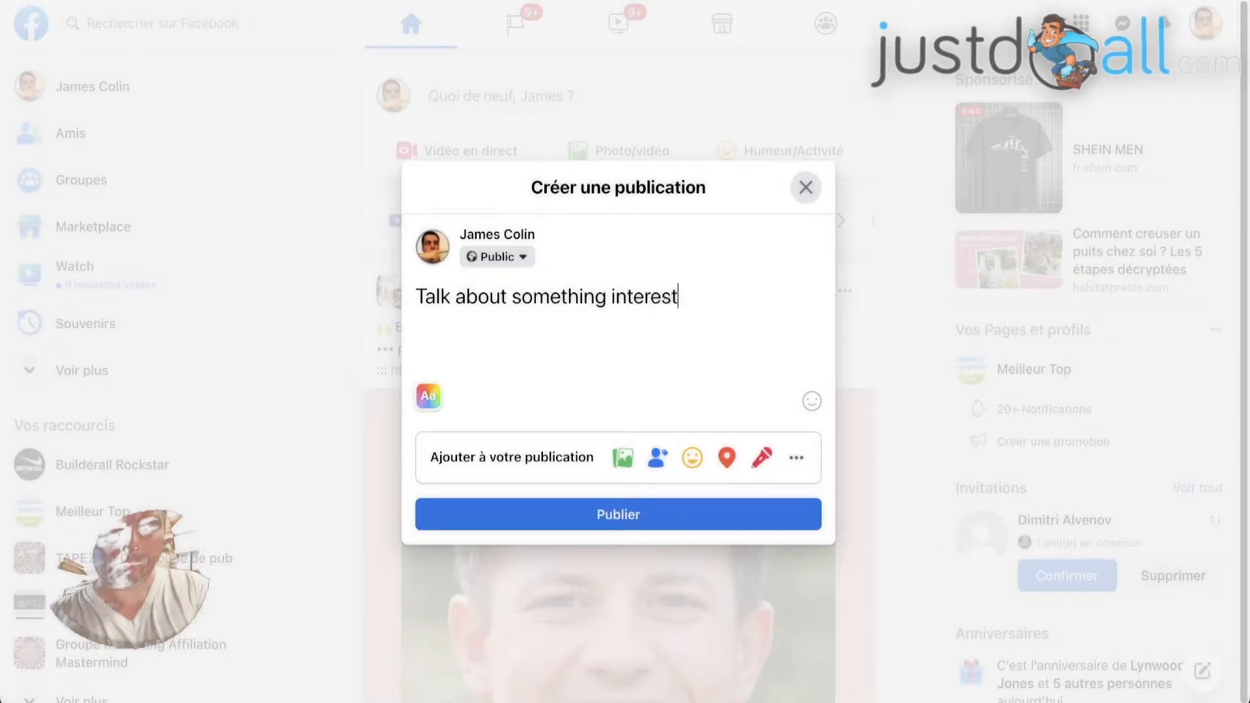
type("ing.")
key("Return")
key("Return")
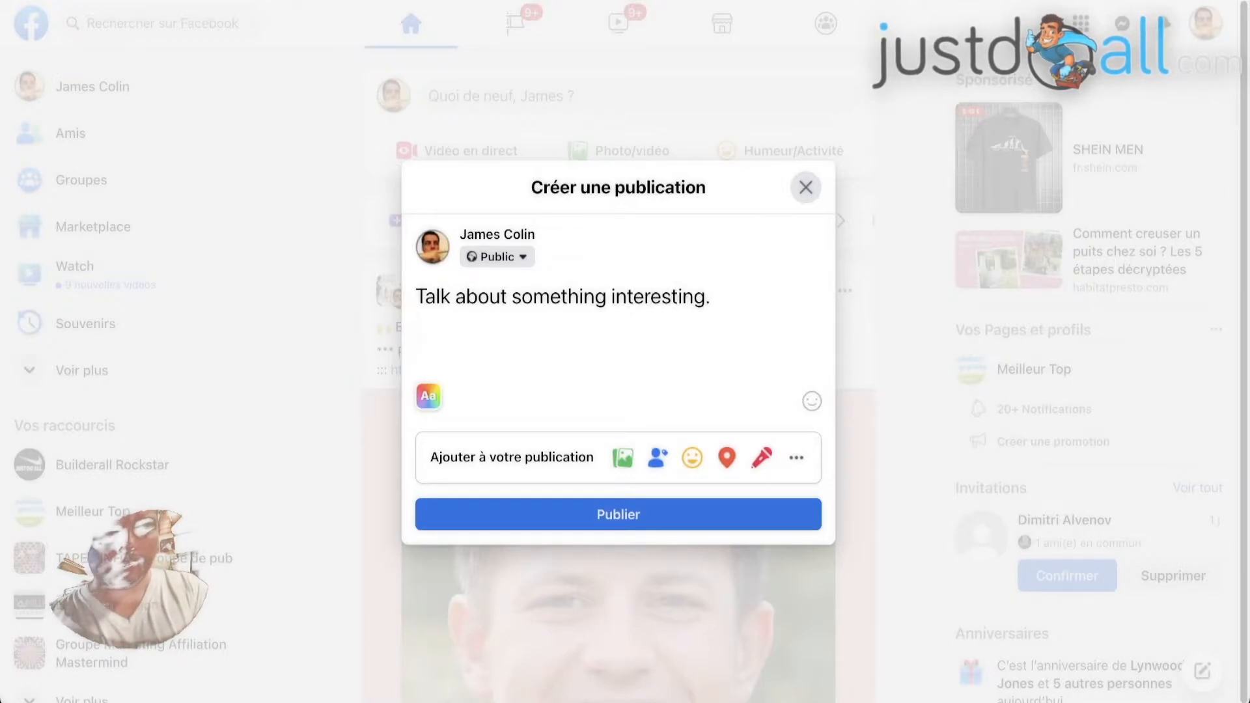
Add the call to action "If you want this then LIKE, COMMENT and SEND AN EMAIL TO" to the post
type("If you w")
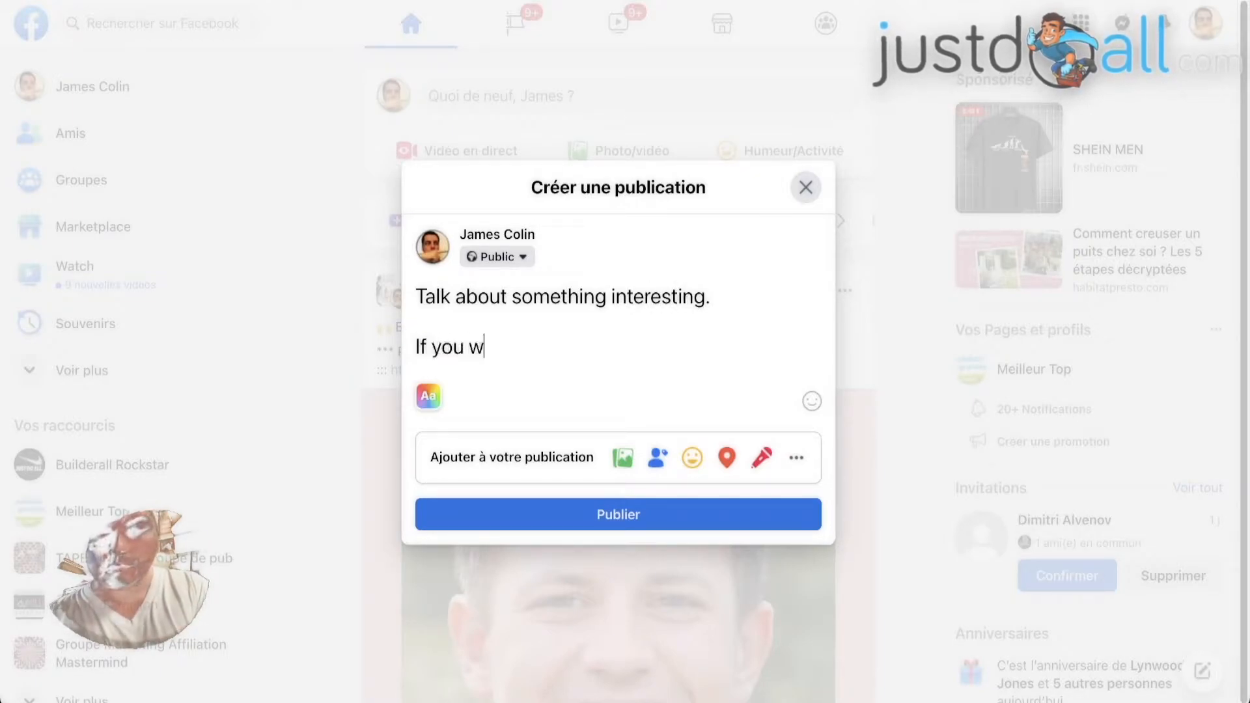
type("ant ")
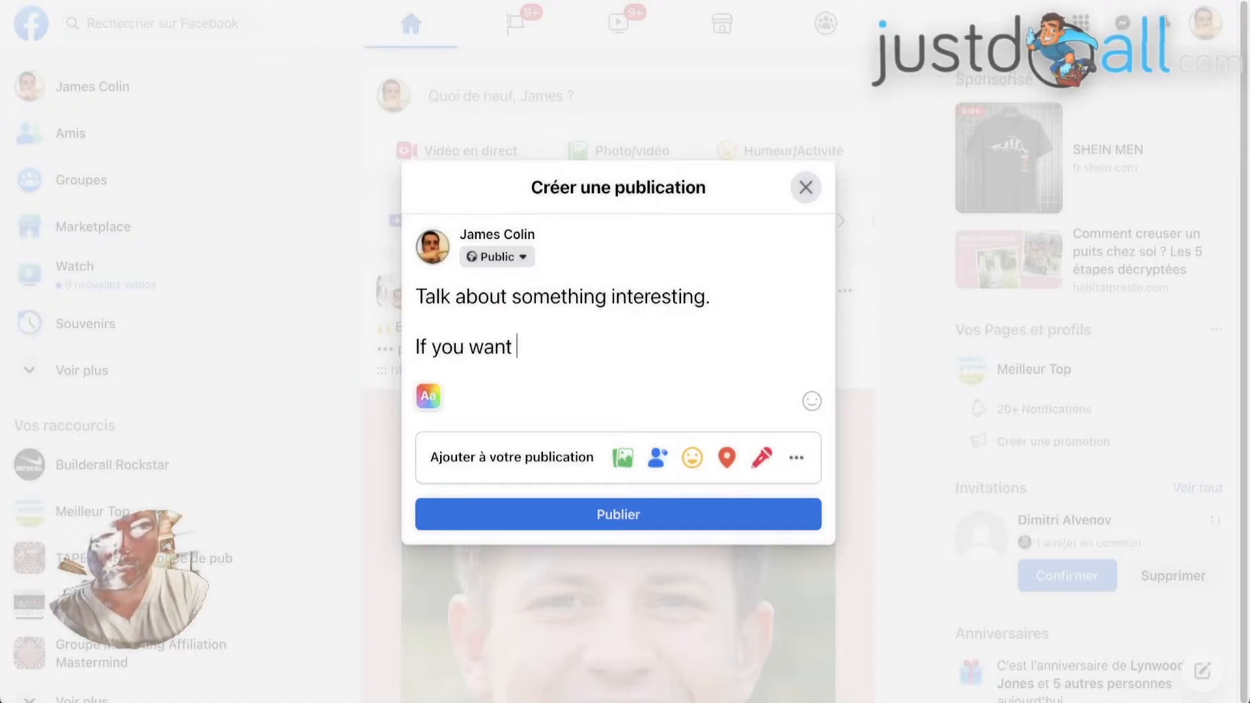
type("this then")
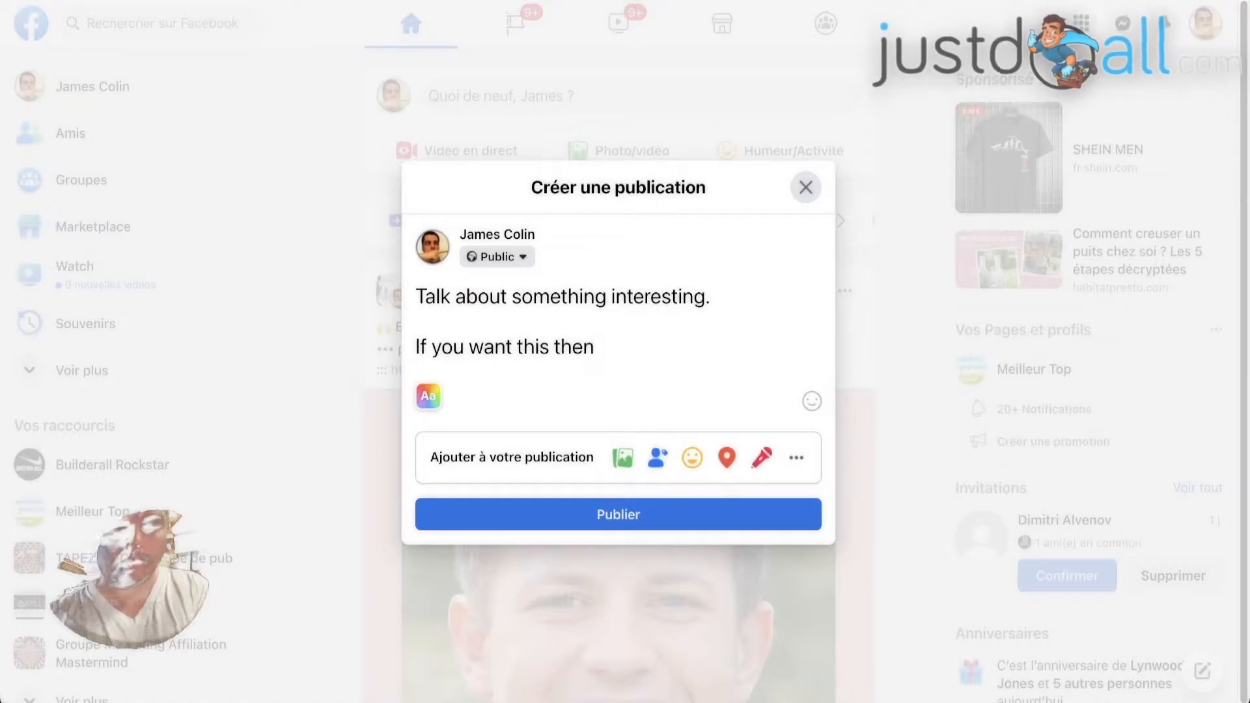
type(" LIKE, COMMENT")
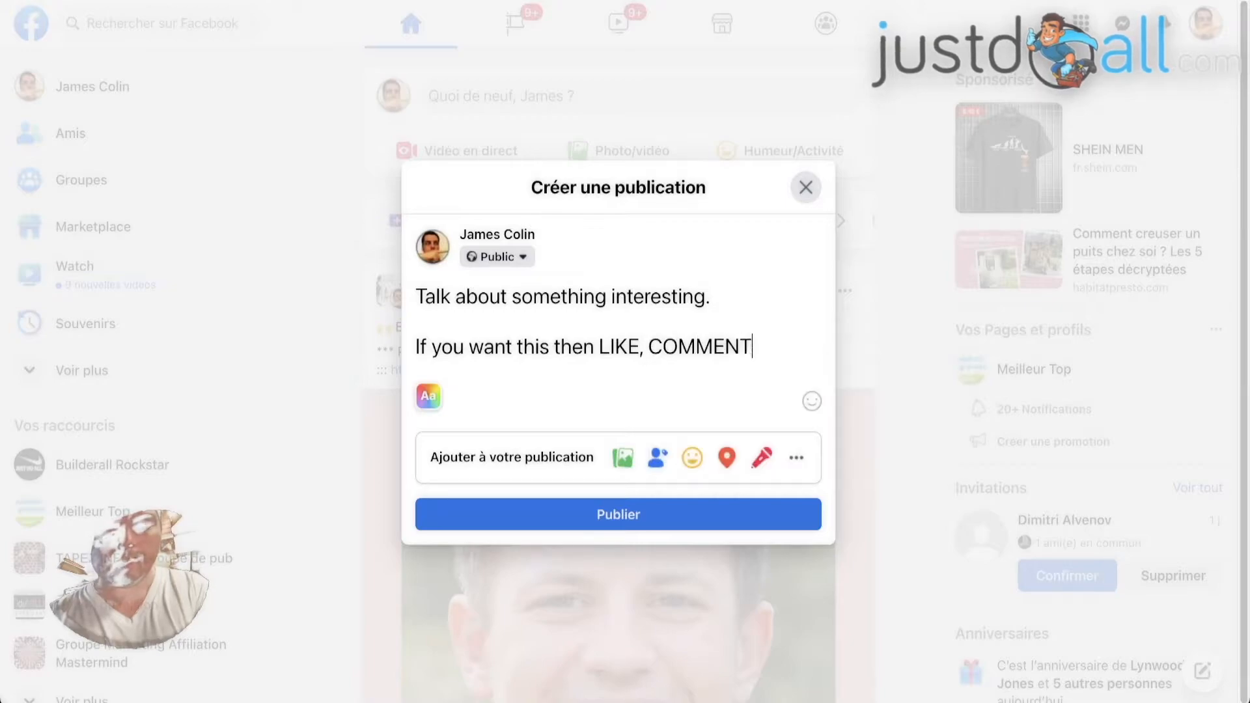
type(" and")
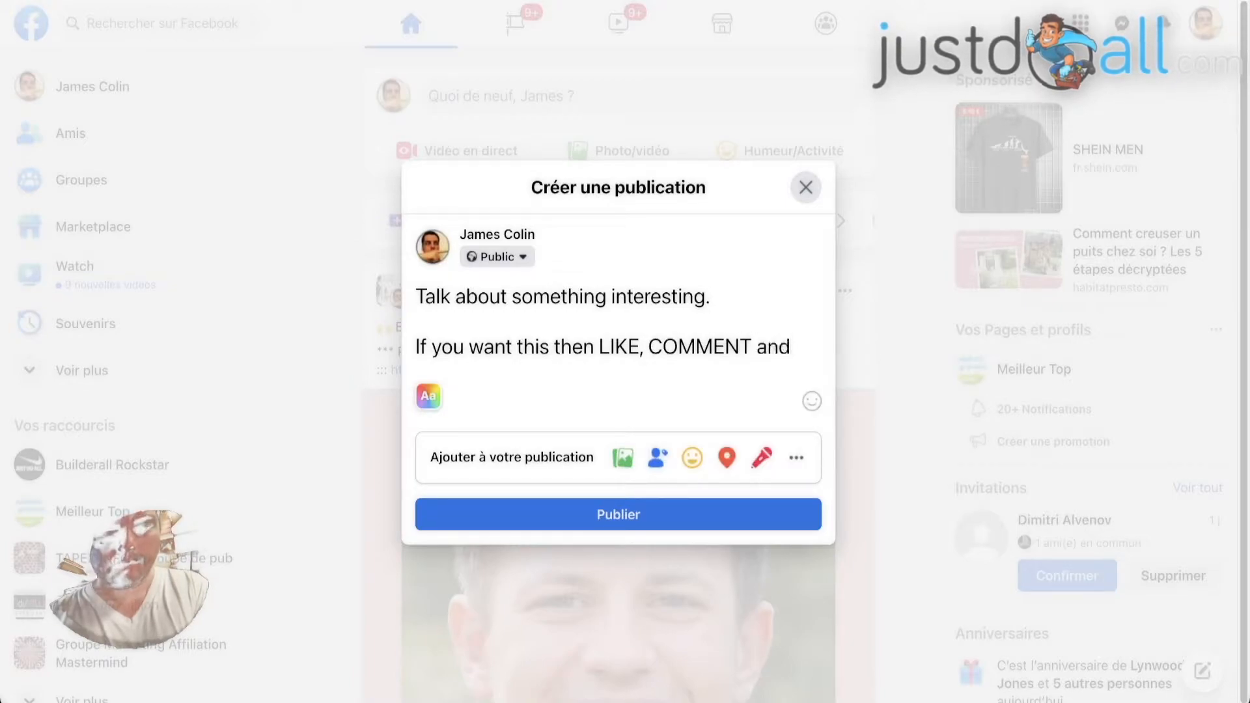
type(" EMAIL")
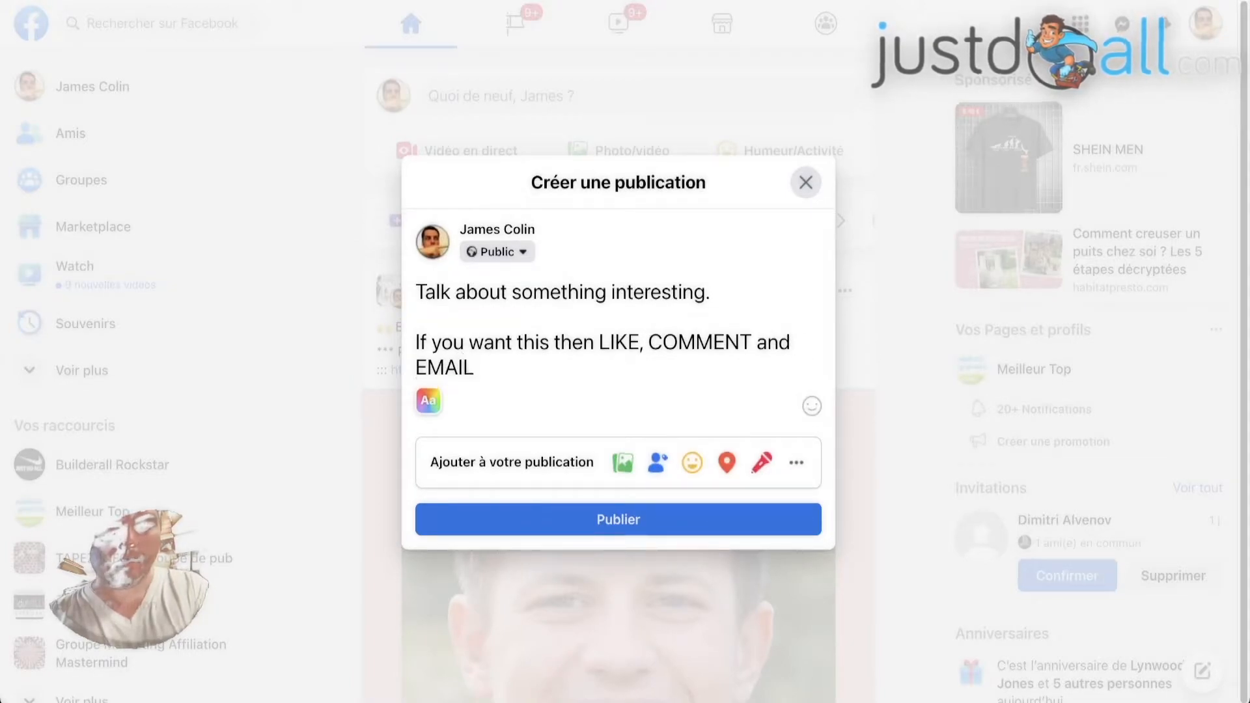
key("BackSpace")
key("BackSpace")
key("BackSpace")
key("BackSpace")
key("BackSpace")
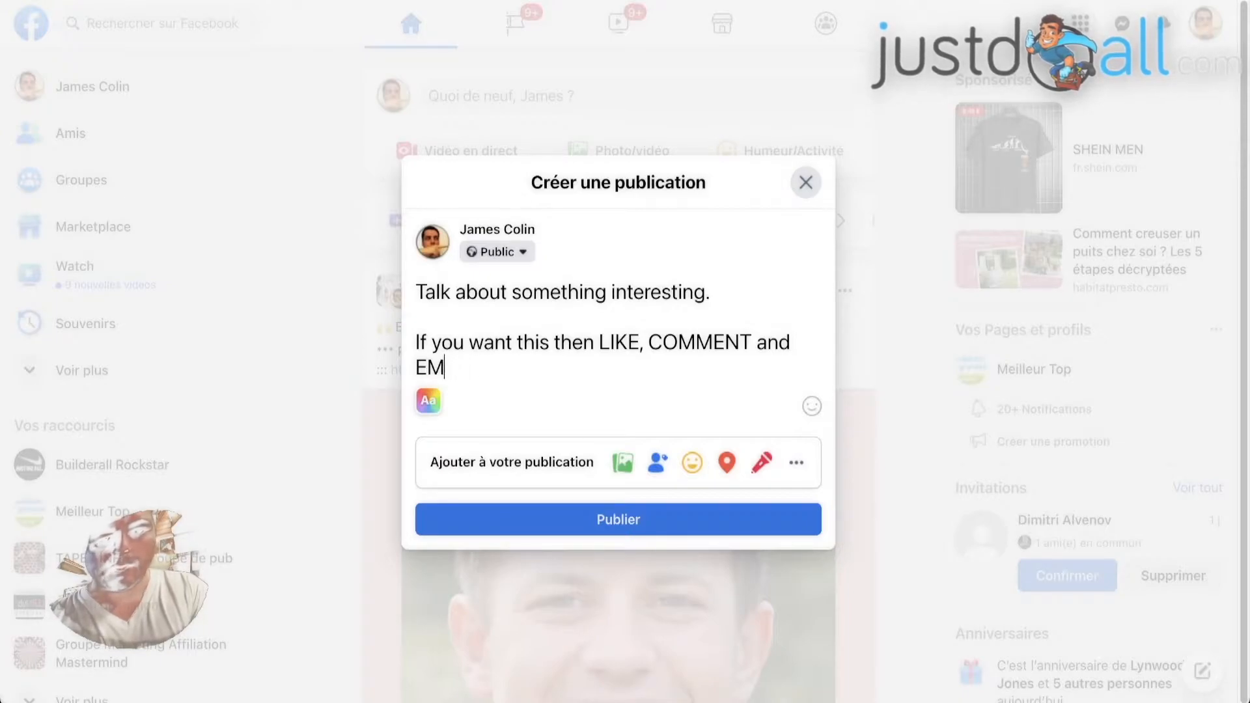
type("SEND AN EMAIL")
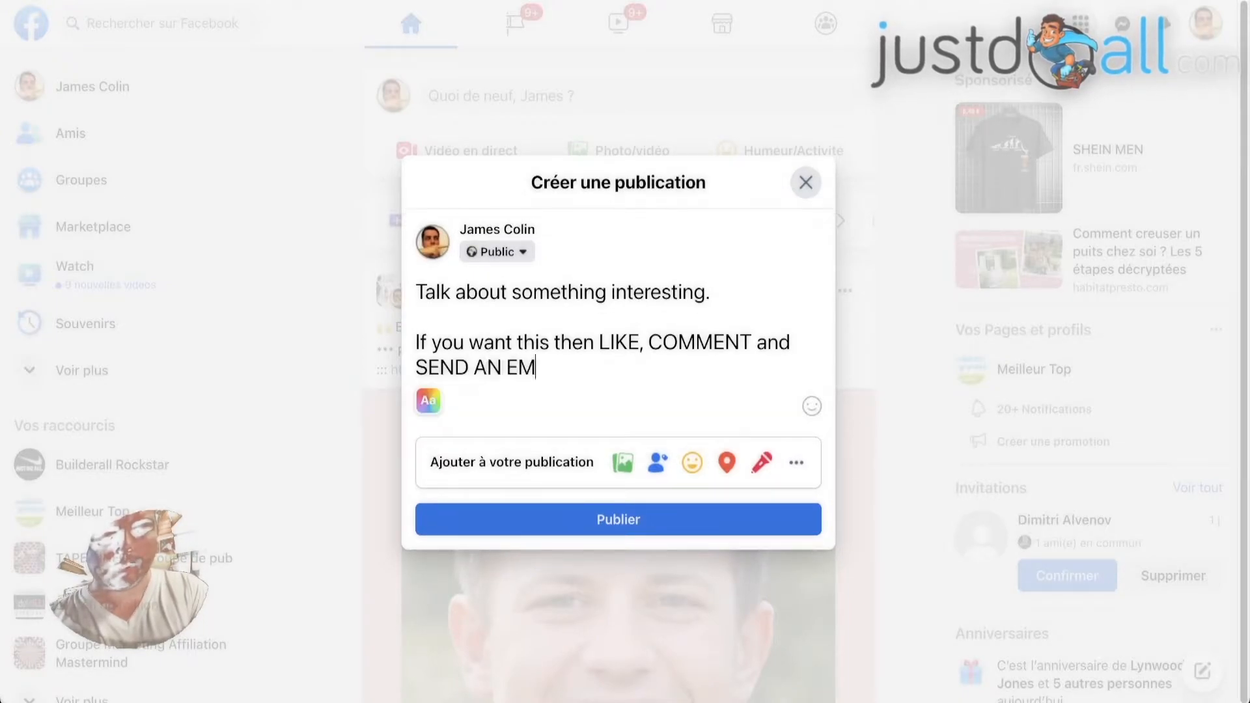
type(" TO ")
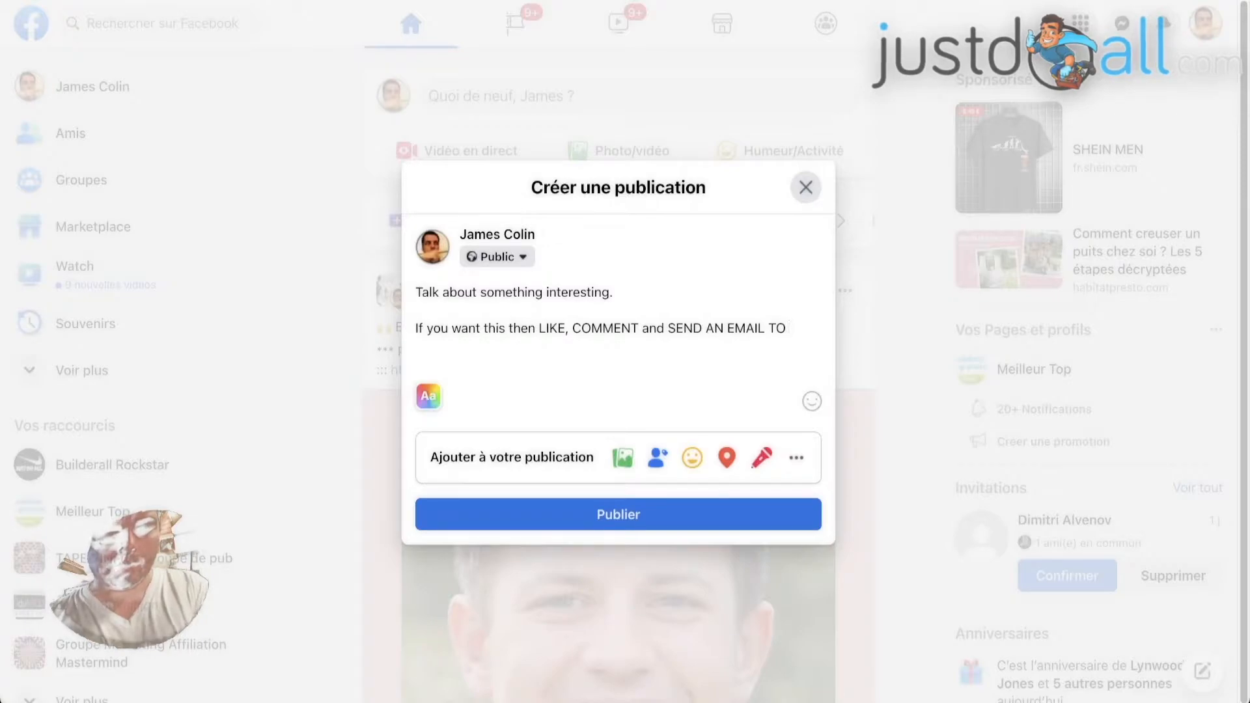
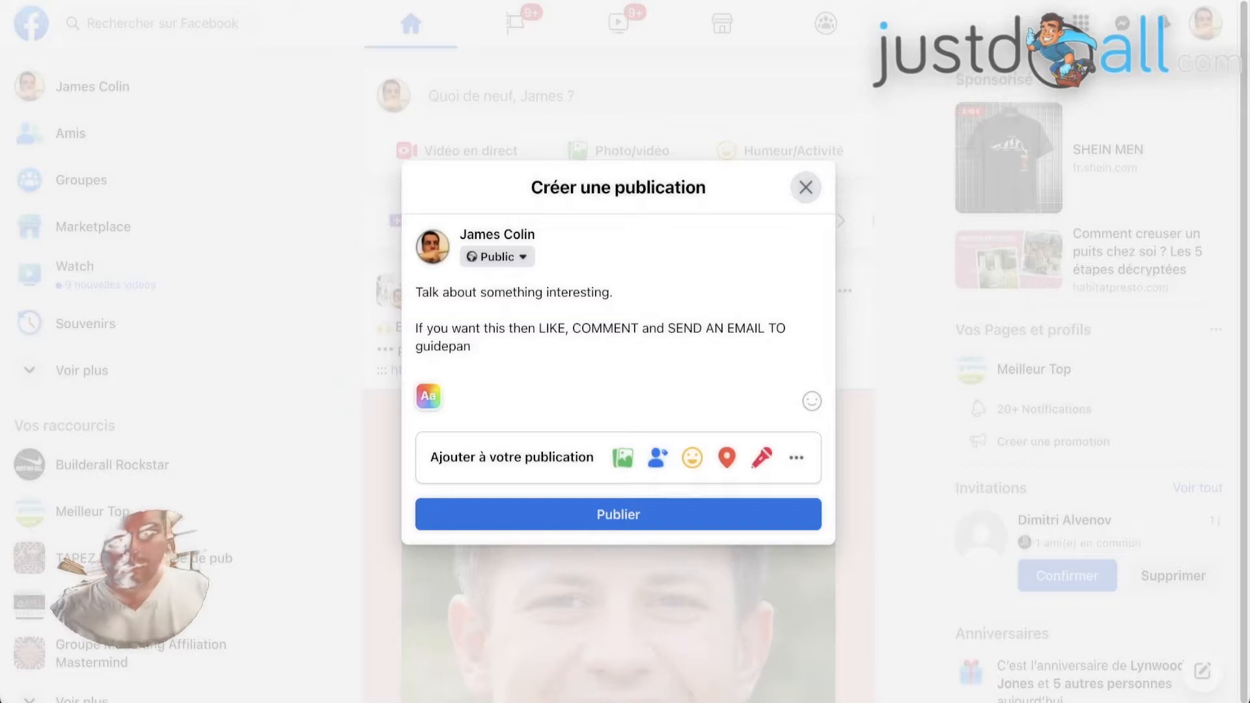
Finish the call to action with the contact Gmail address, inserting the tag "+ebook" before the @ sign
key("Left")
key("Left")
key("Left")
key("Left")
key("Left")
key("Left")
key("Left")
key("Left")
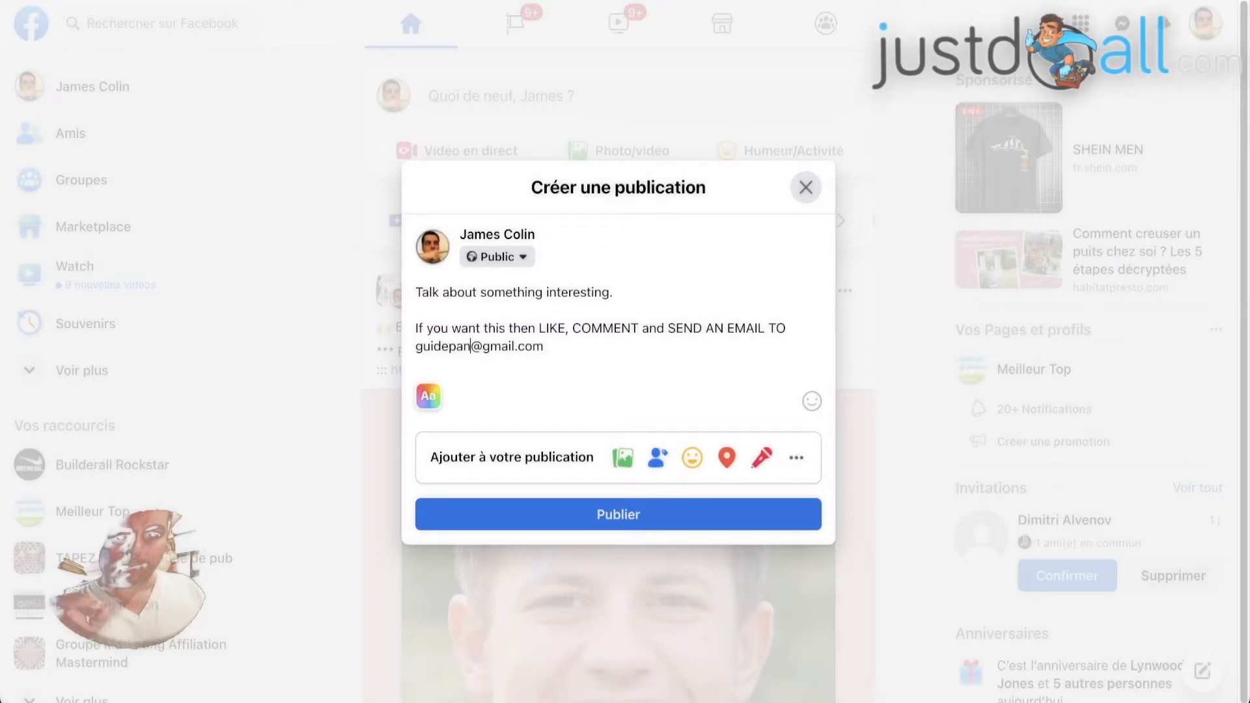
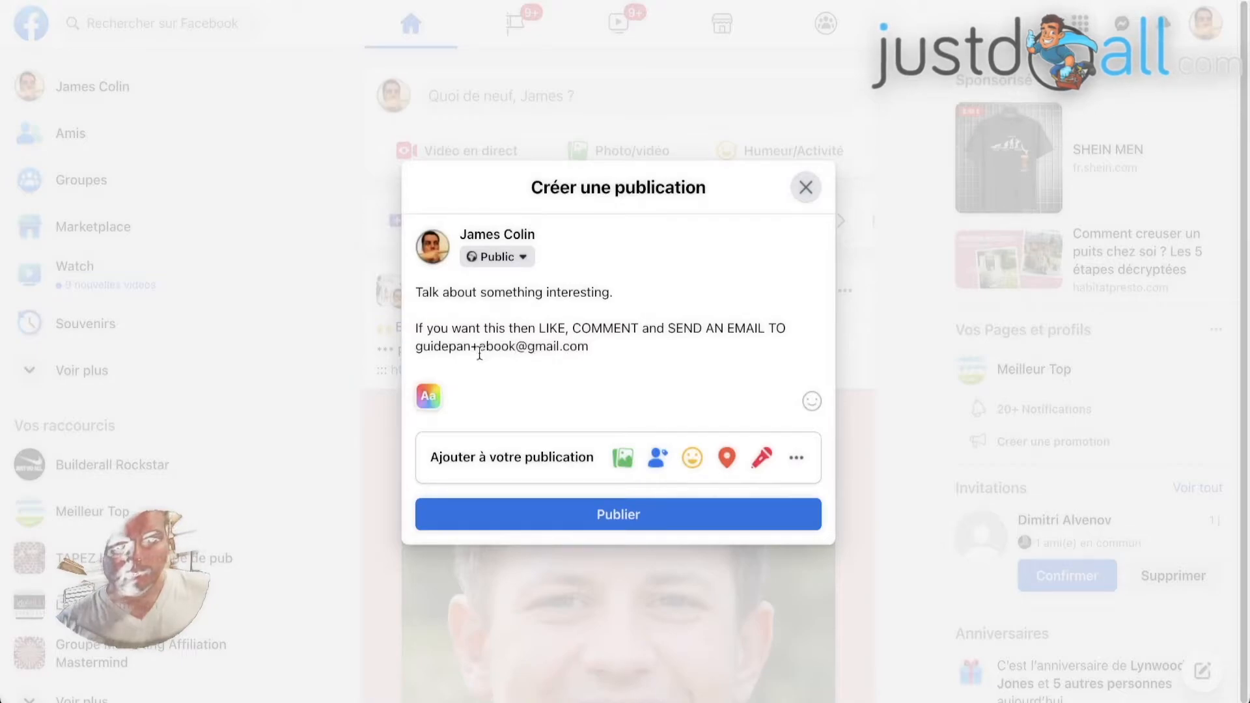
left_click_drag(417, 346, 471, 346)
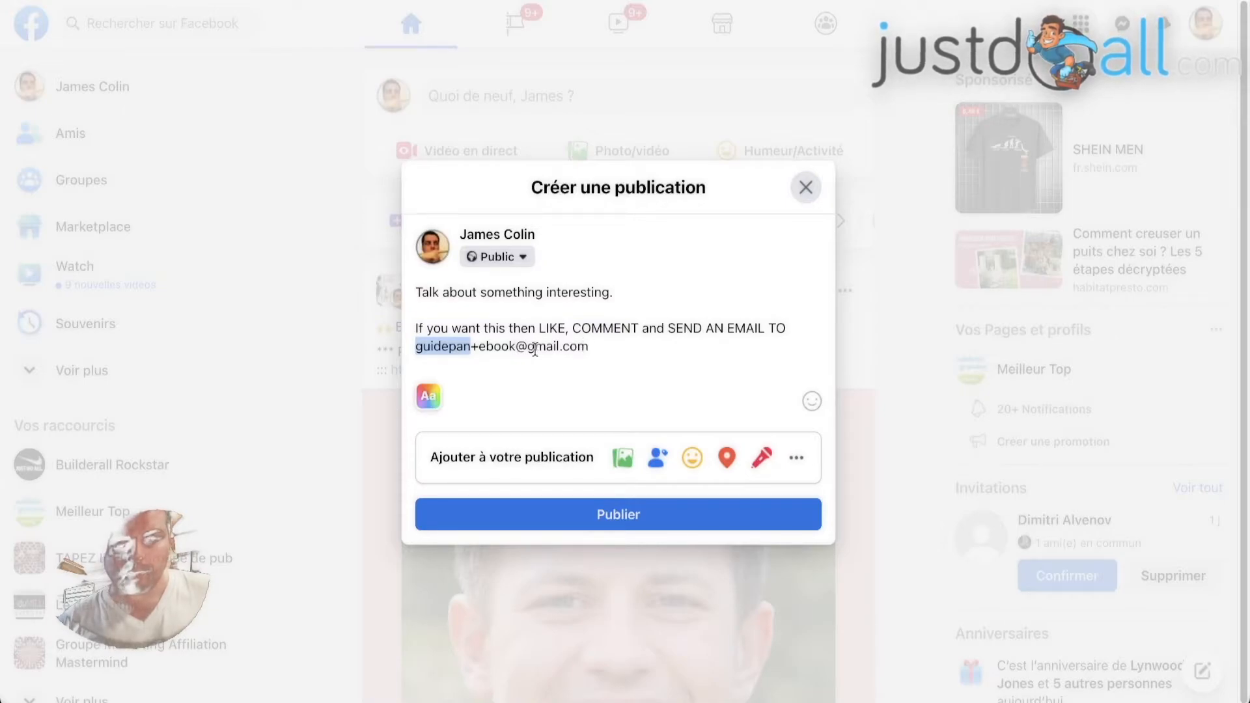
left_click_drag(471, 345, 514, 347)
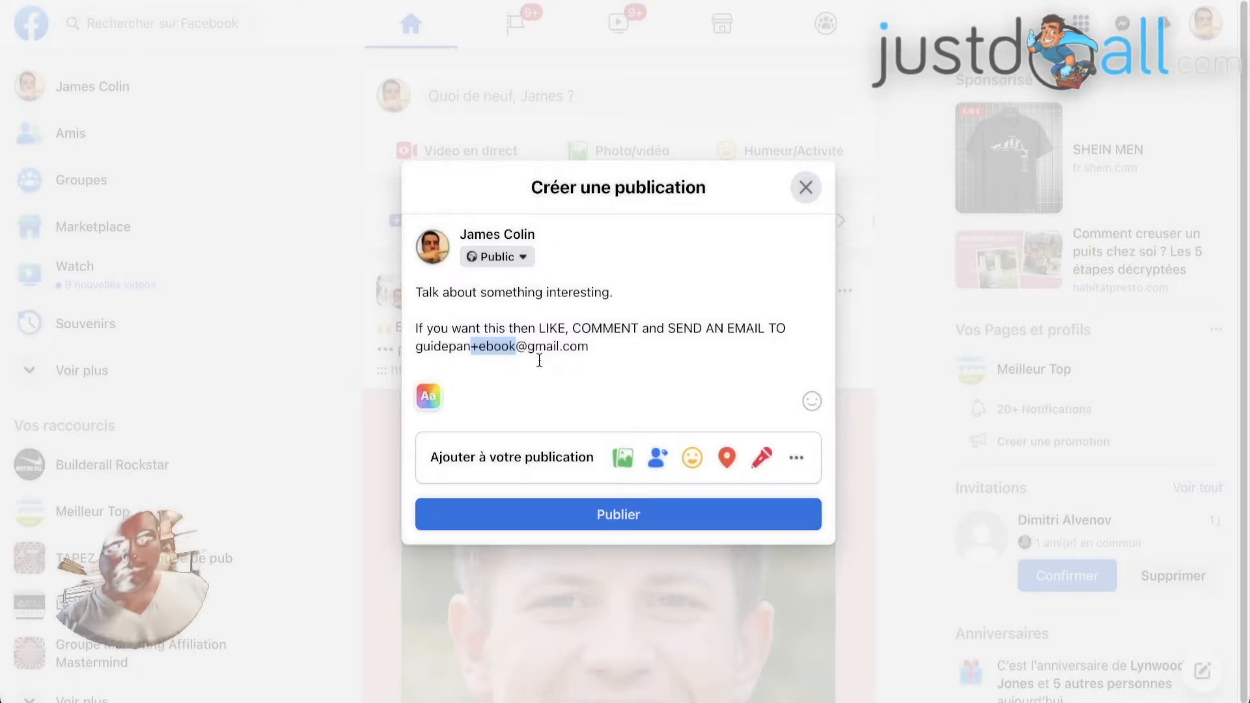
left_click(537, 327)
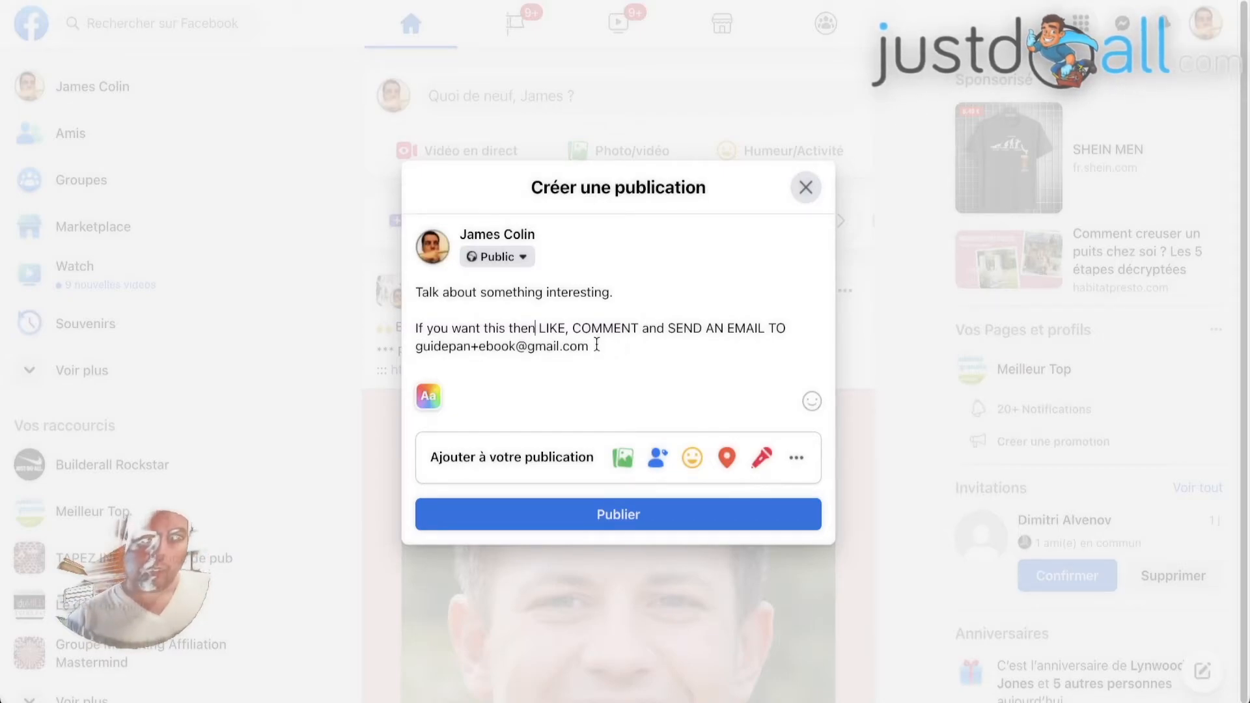
left_click_drag(596, 346, 417, 343)
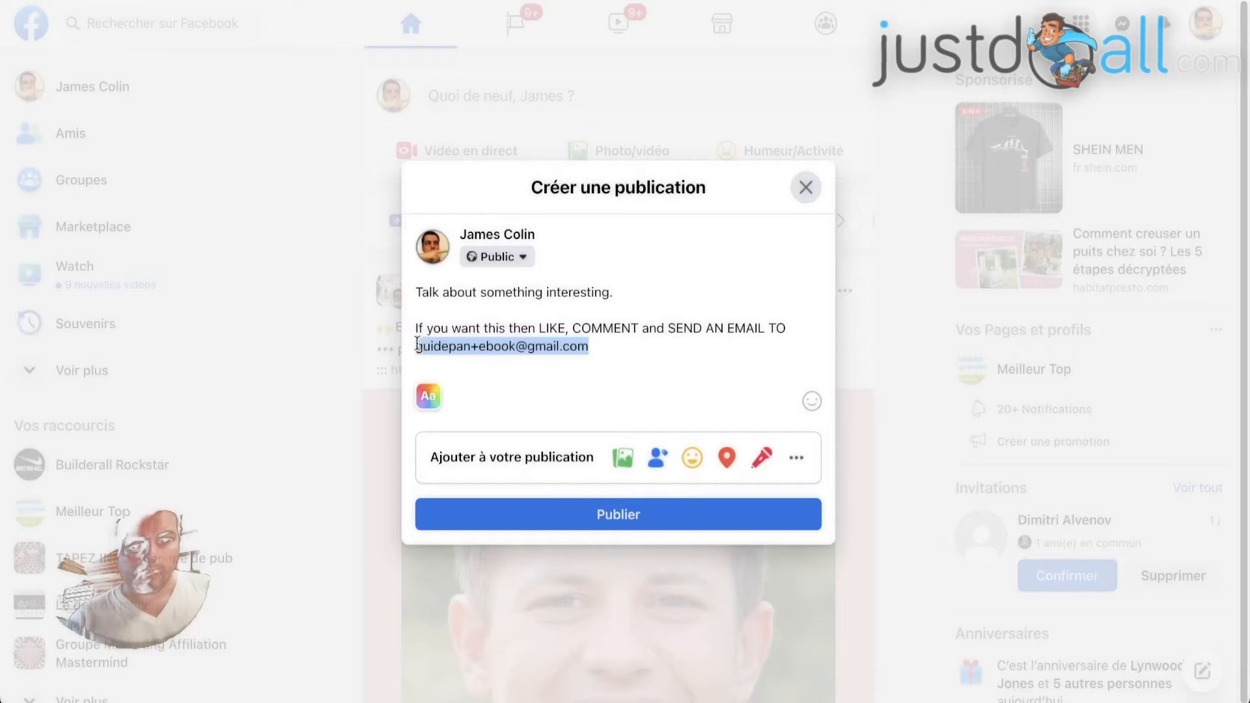
left_click(606, 340)
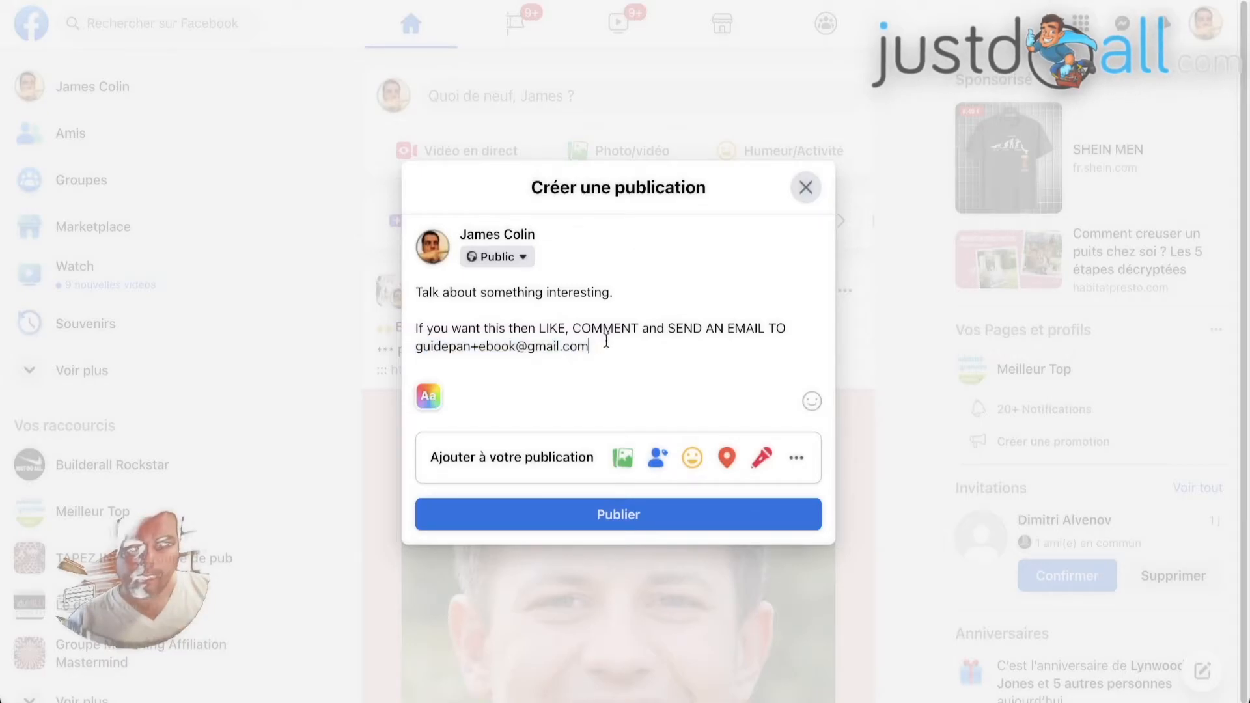
Publish the post
left_click(644, 508)
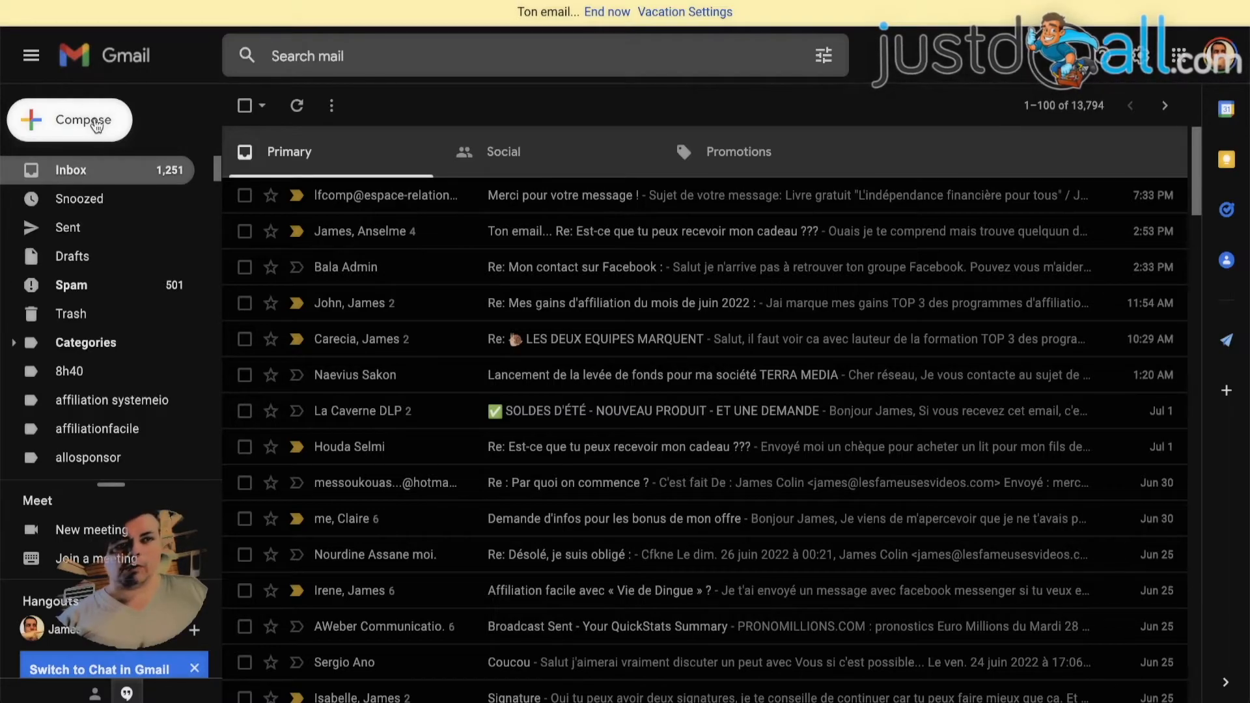
In Gmail, create a new message with the subject "this is the information you've been waiting for:"
left_click(95, 124)
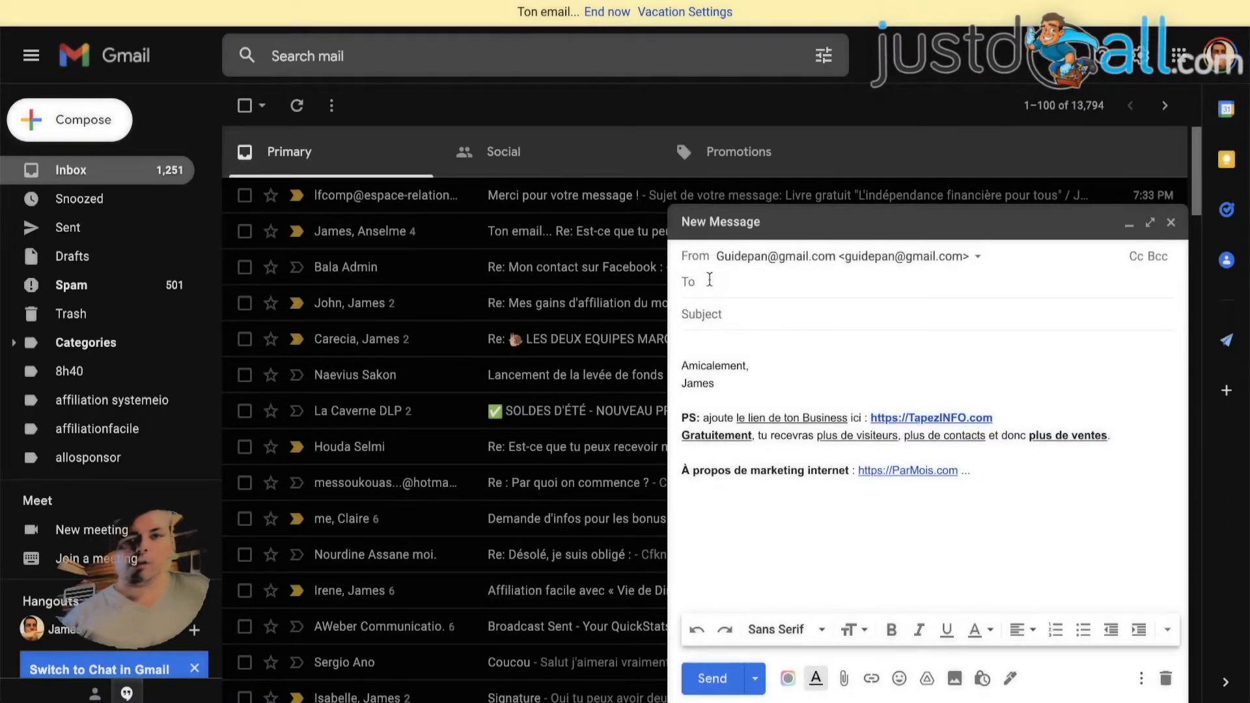
left_click(737, 313)
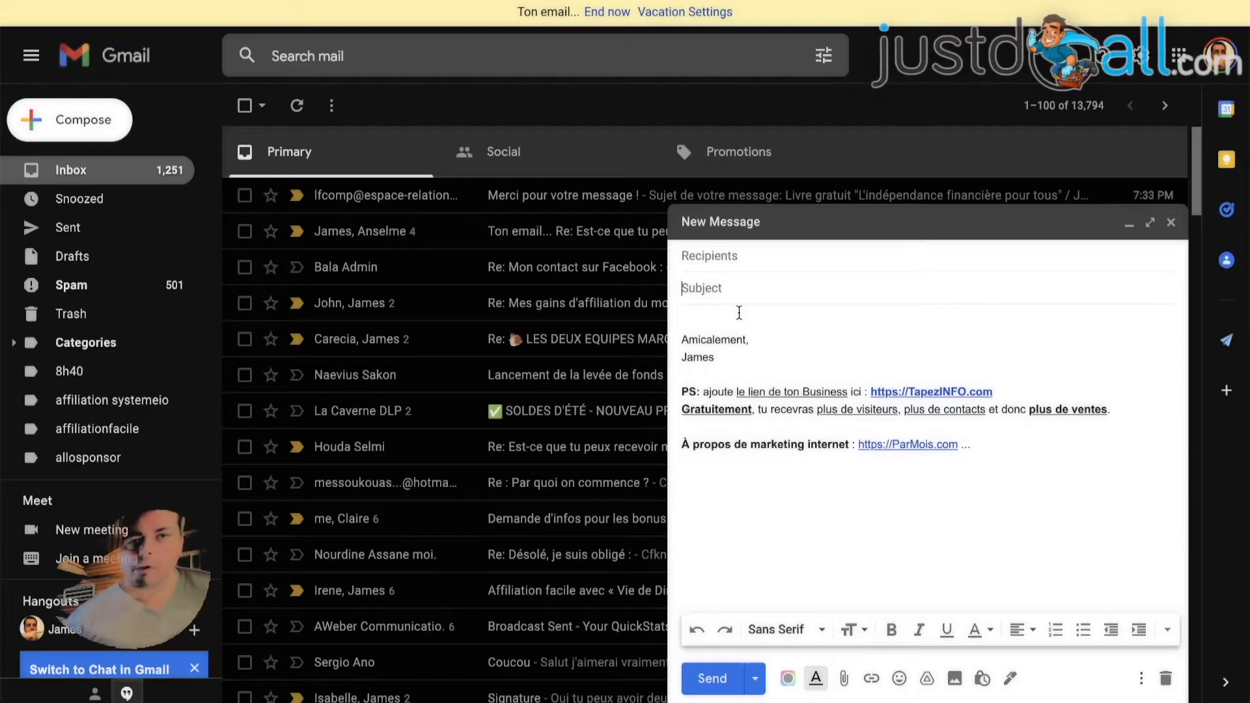
type("this is t")
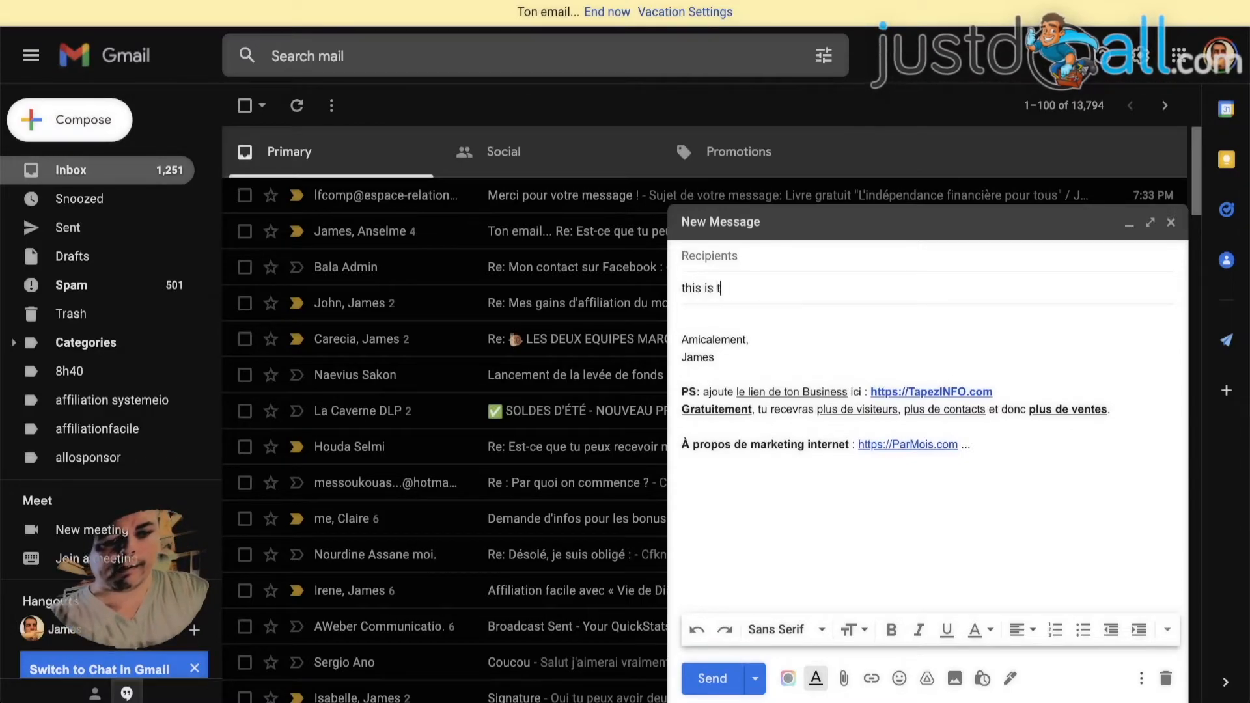
type("he information you've")
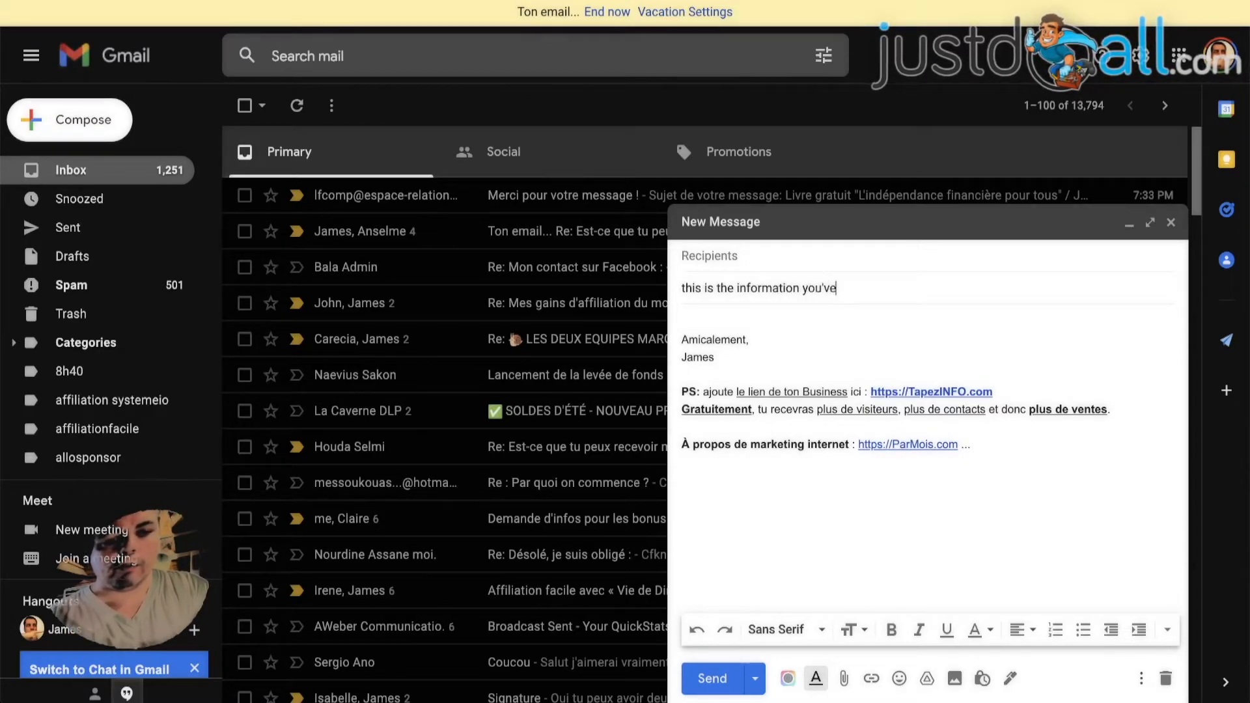
type(" been waiting for")
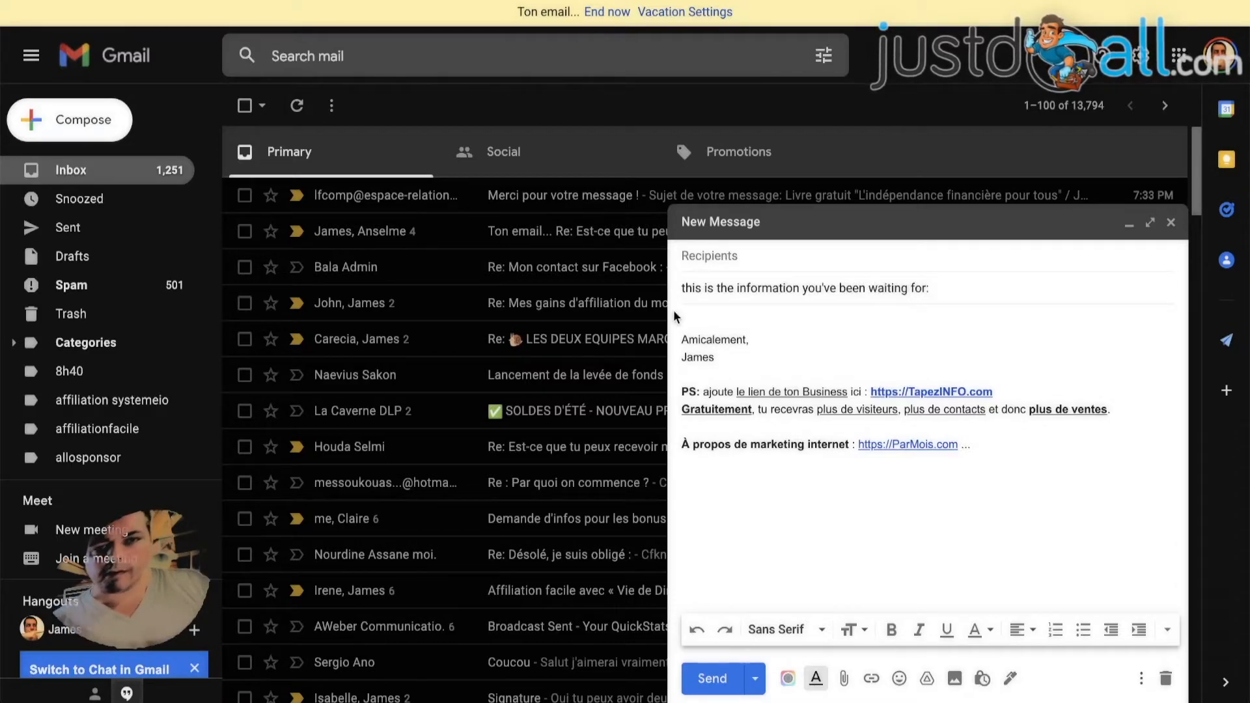
type(":")
left_click(709, 315)
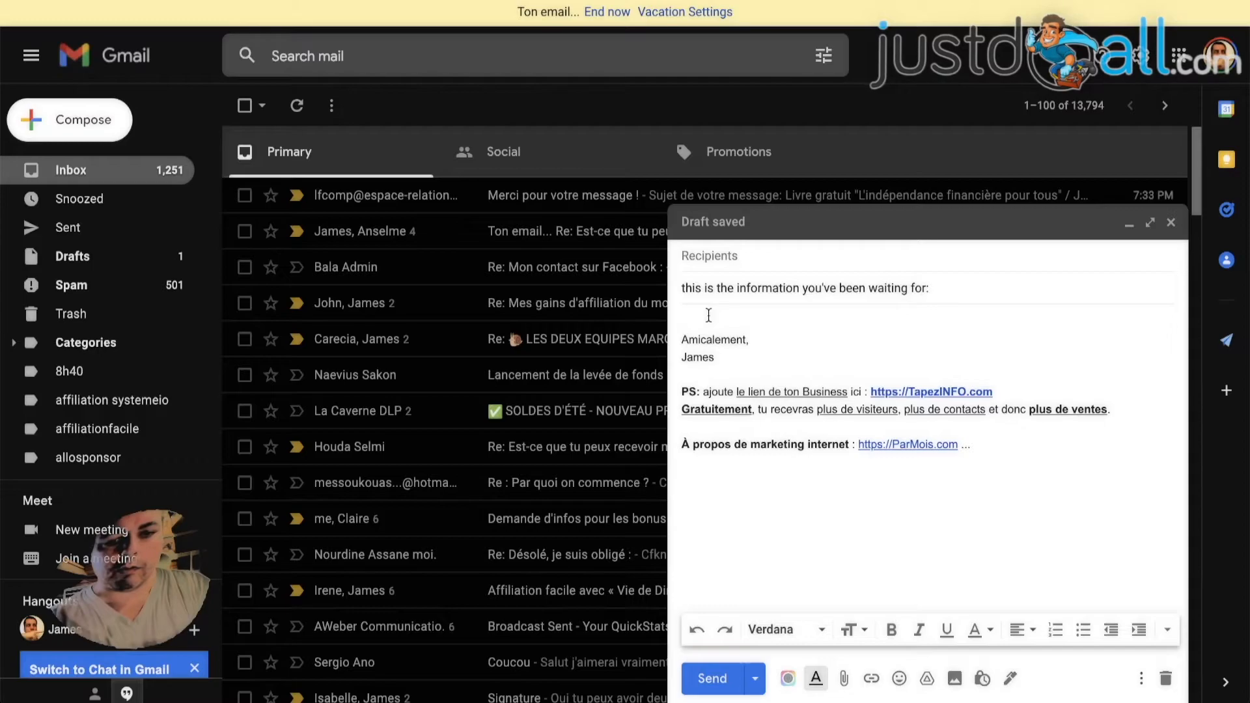
type("wonderful link ")
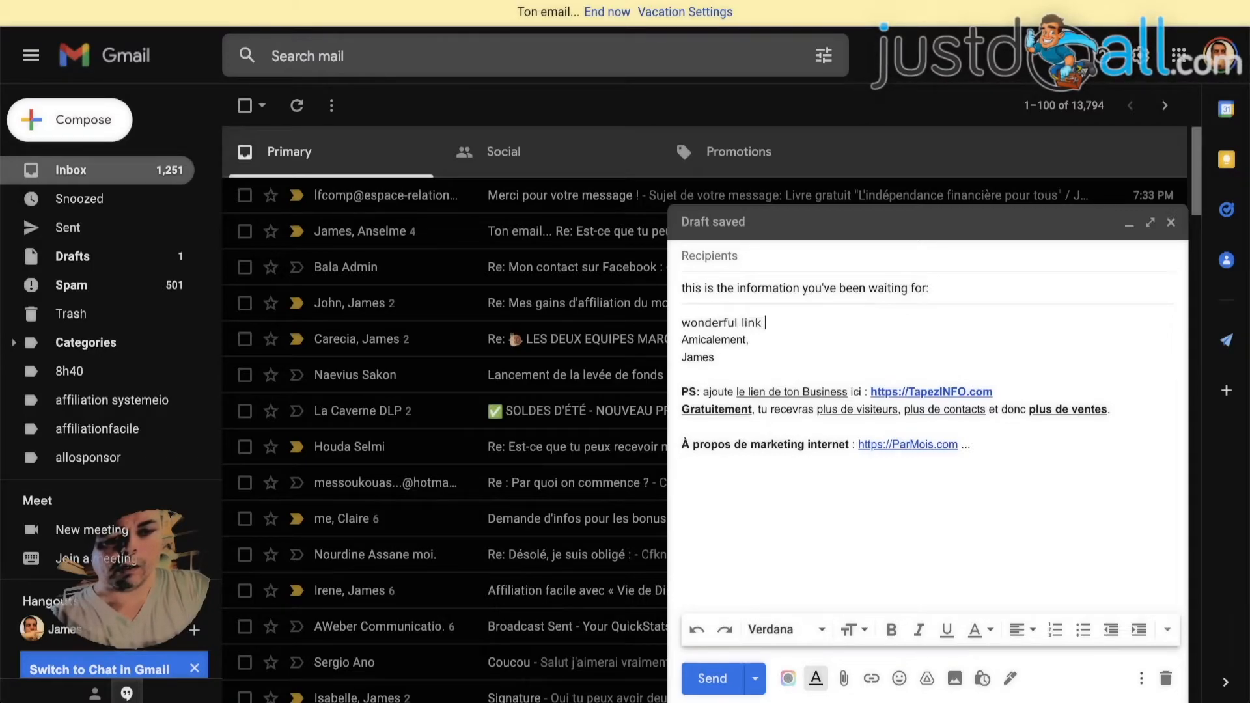
type("you should click : ")
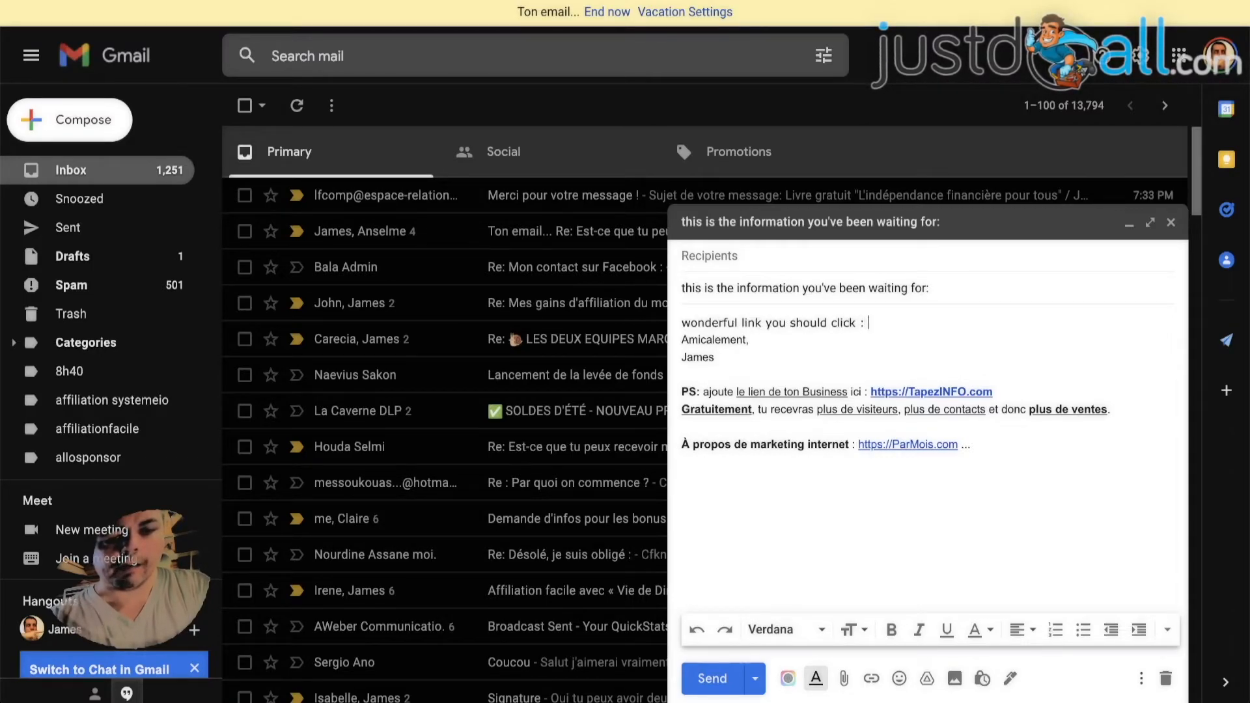
type("https://google.com")
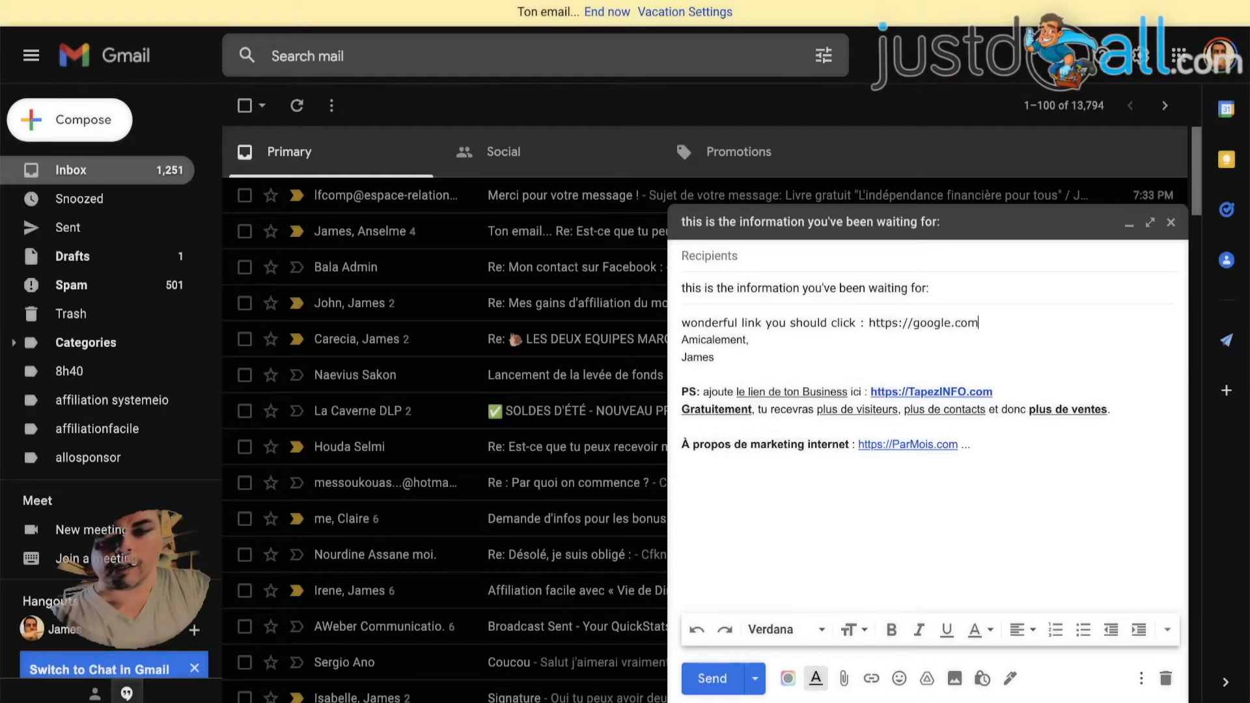
key("Return")
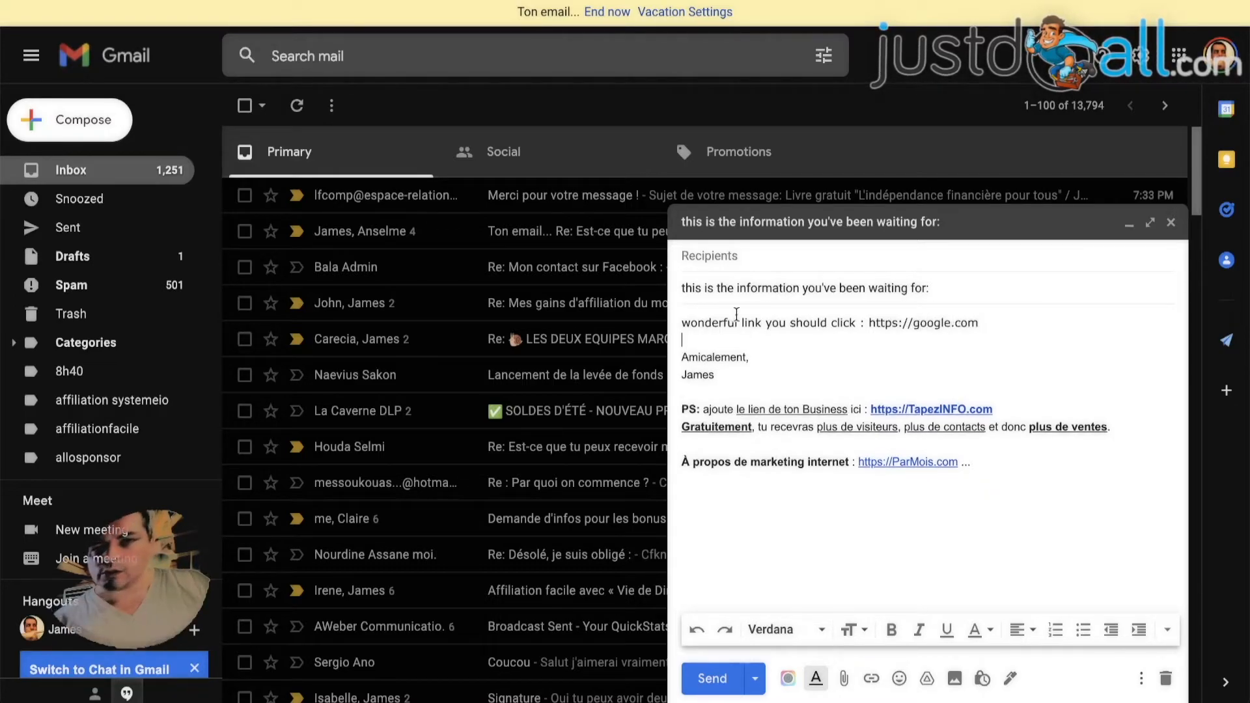
left_click_drag(870, 323, 996, 322)
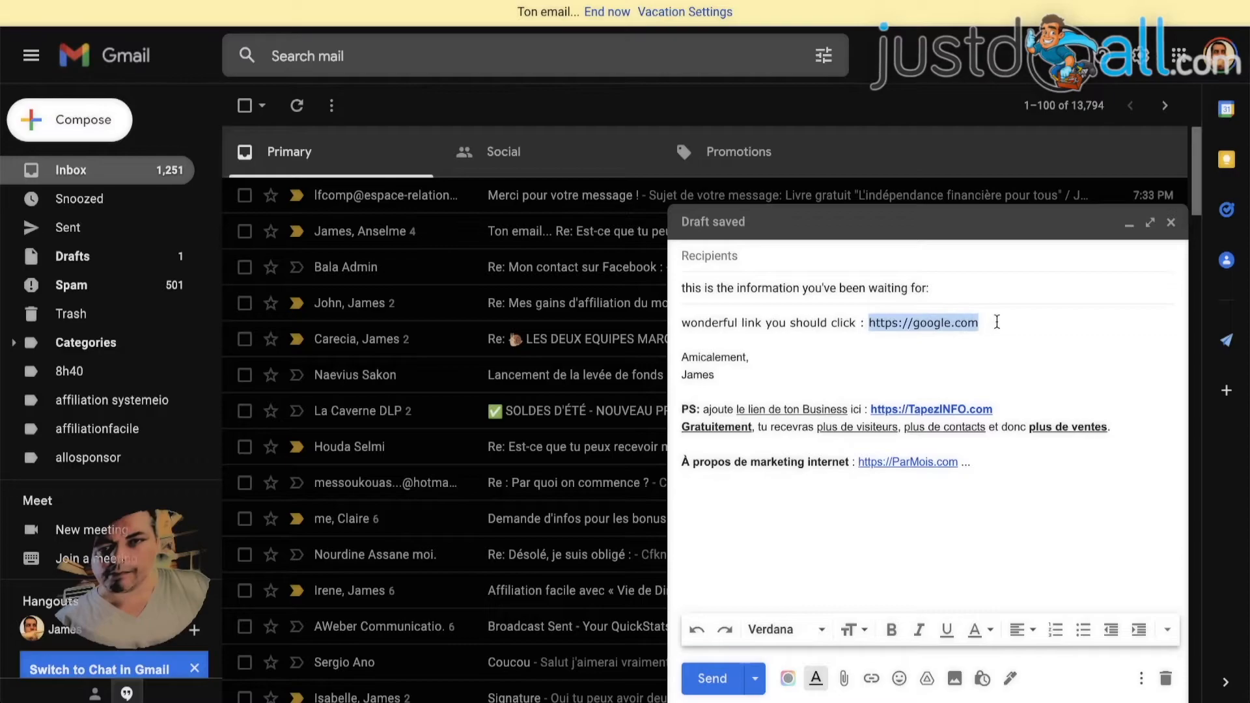
left_click(872, 678)
left_click(773, 349)
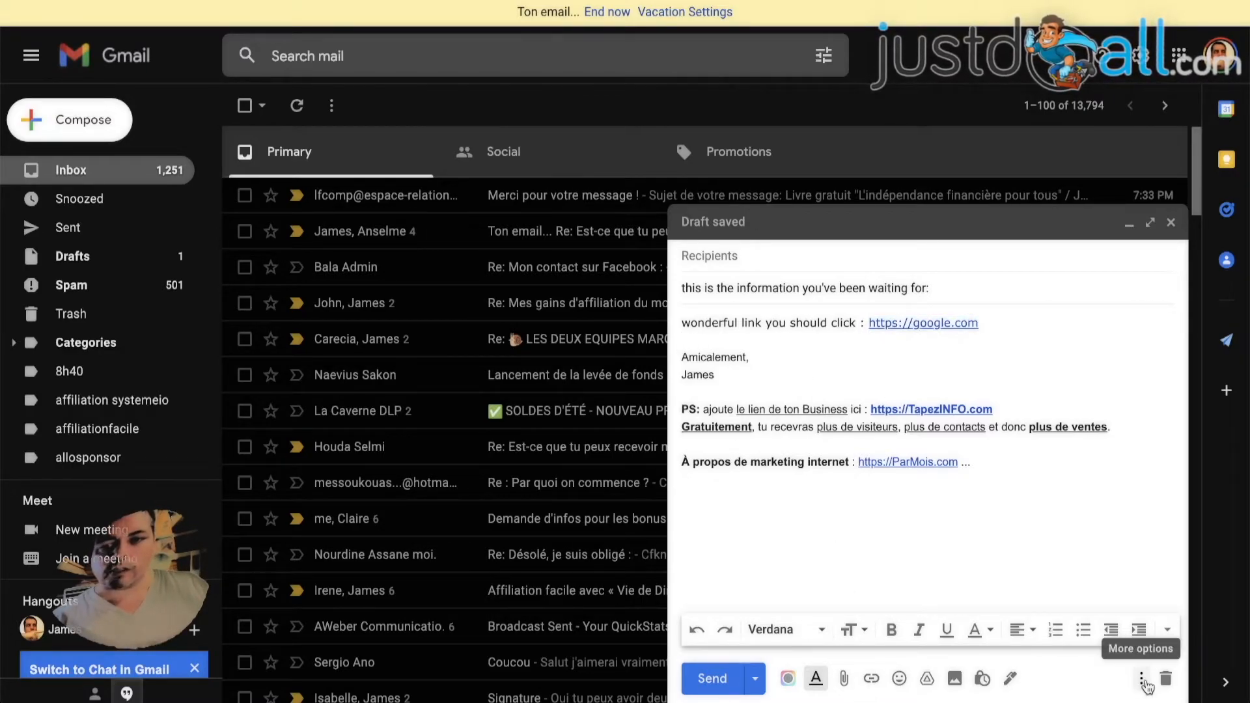
Save the draft as a new template named "this is the information you've been waiting for:" and discard the draft
left_click(1143, 681)
mouse_move(1013, 493)
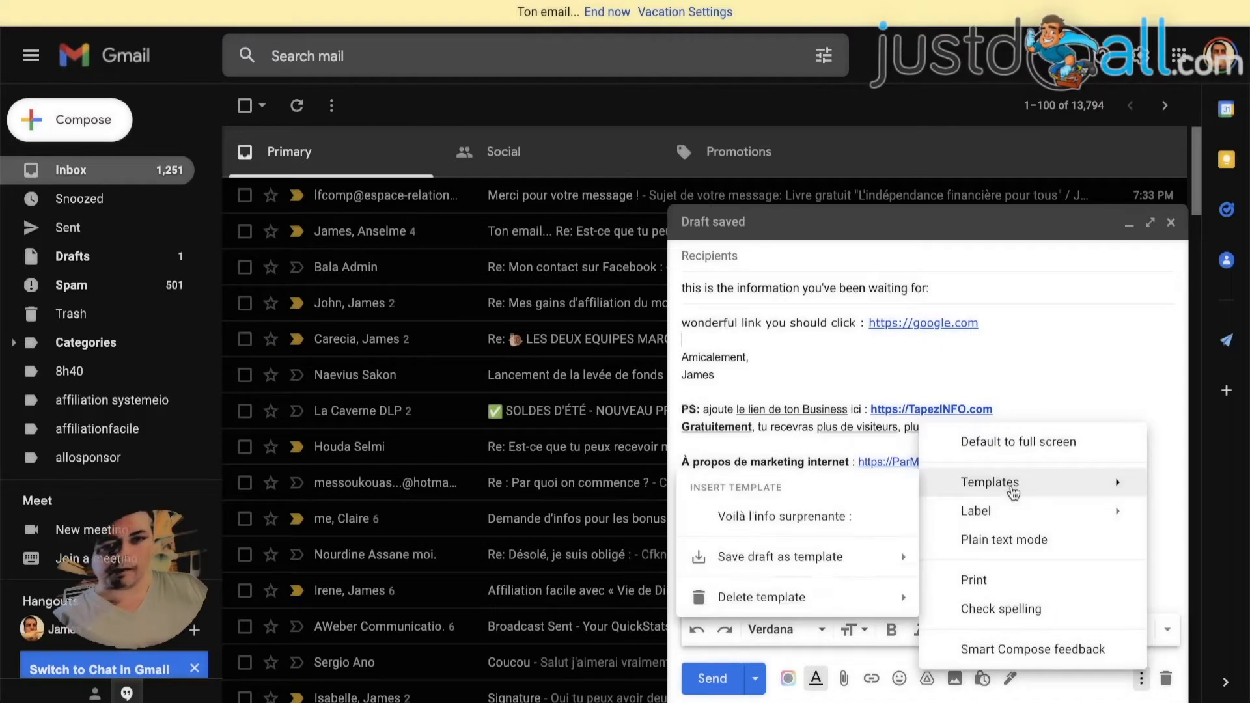
mouse_move(752, 562)
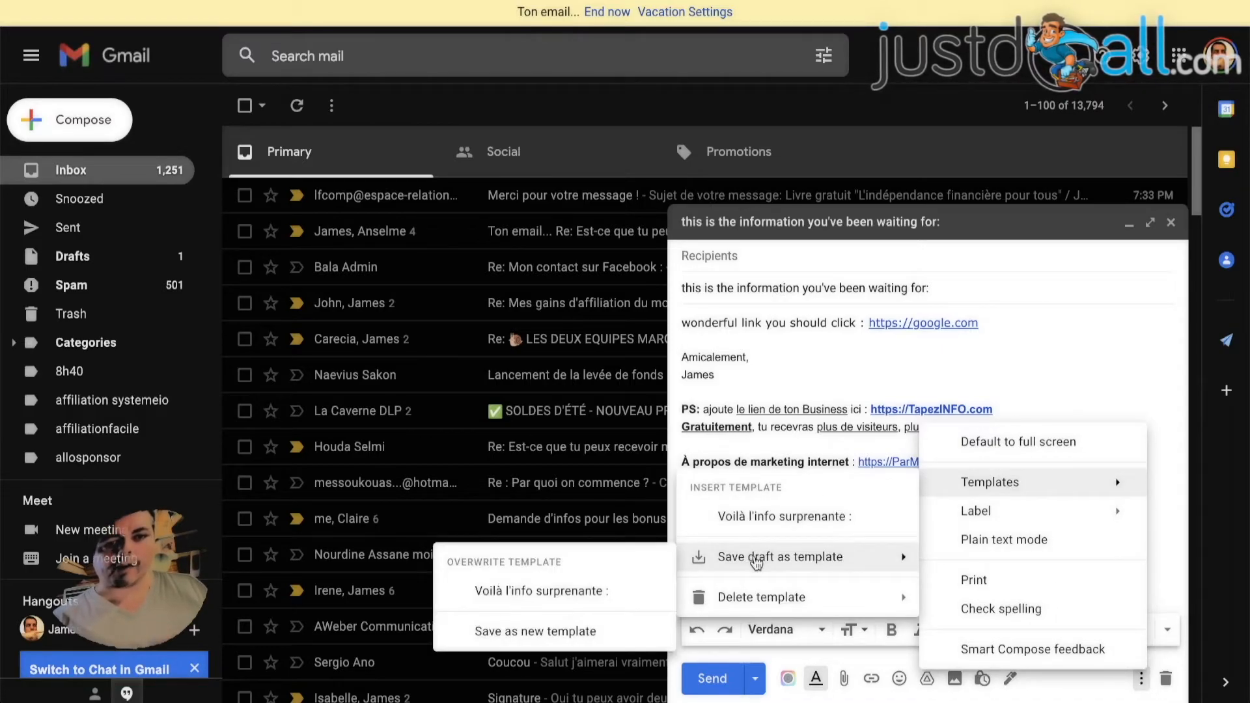
left_click(530, 632)
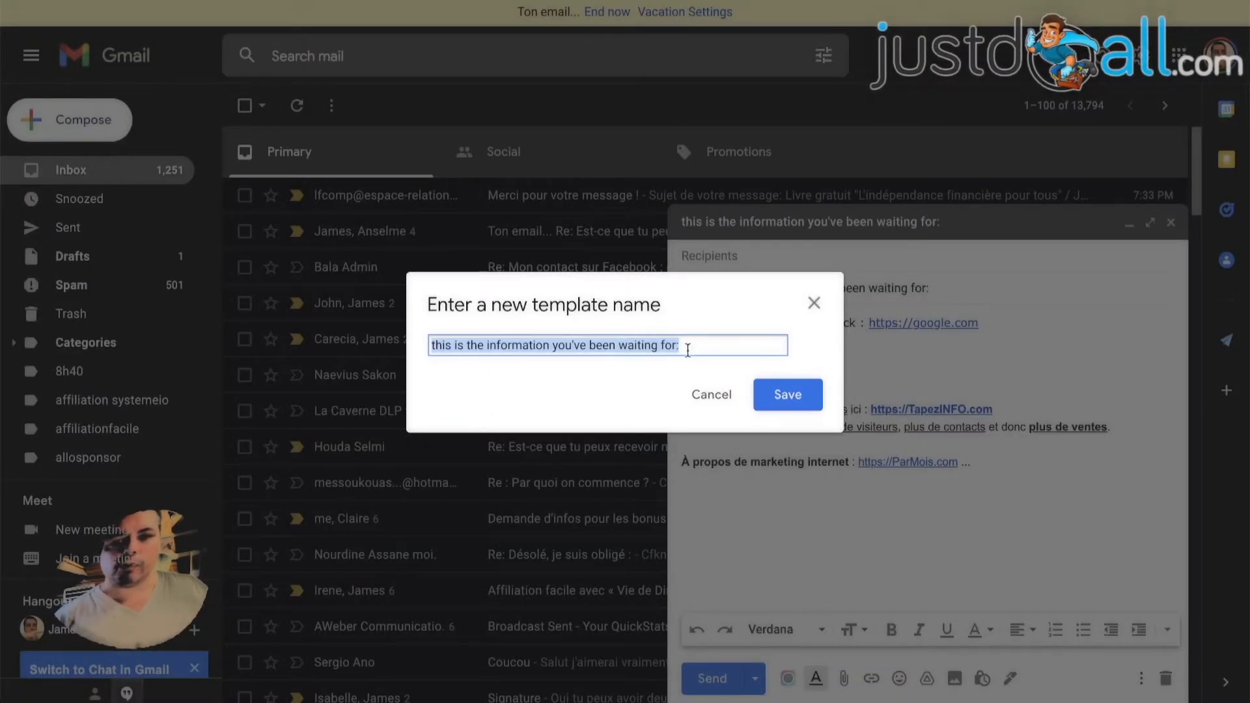
left_click(790, 396)
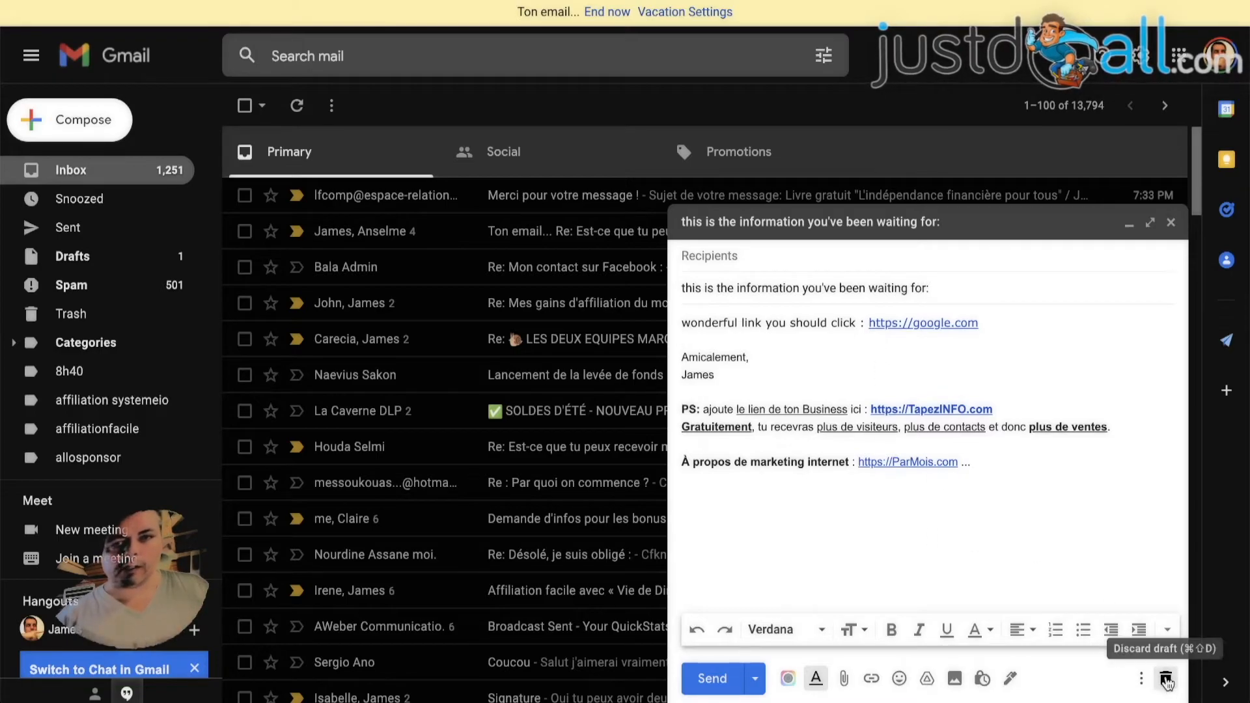
left_click(1166, 679)
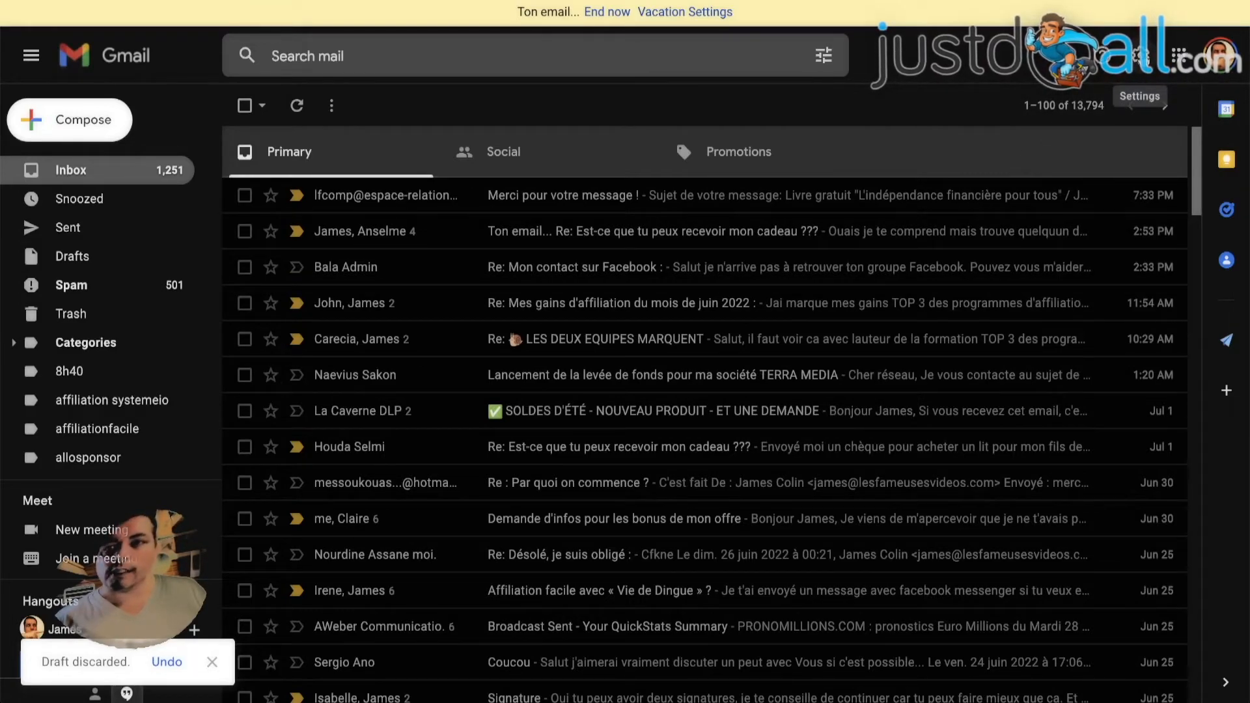
Open the full Gmail settings for filters and blocked addresses
left_click(1140, 55)
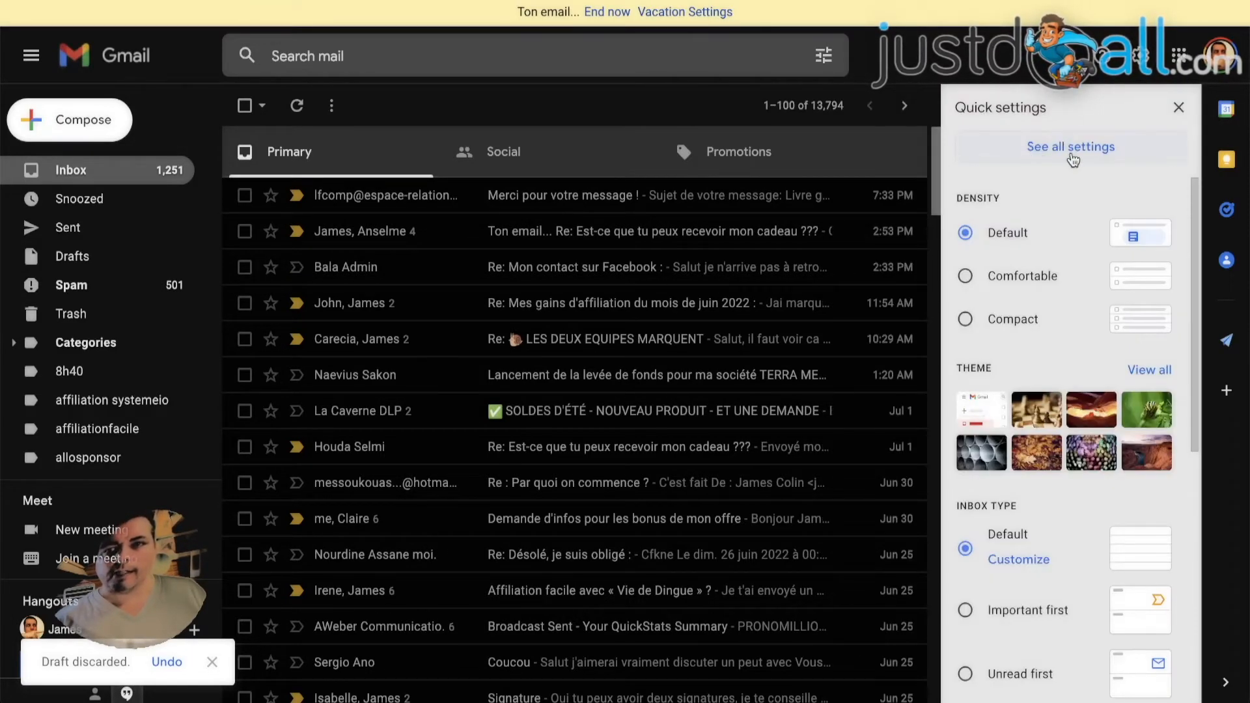
left_click(1089, 150)
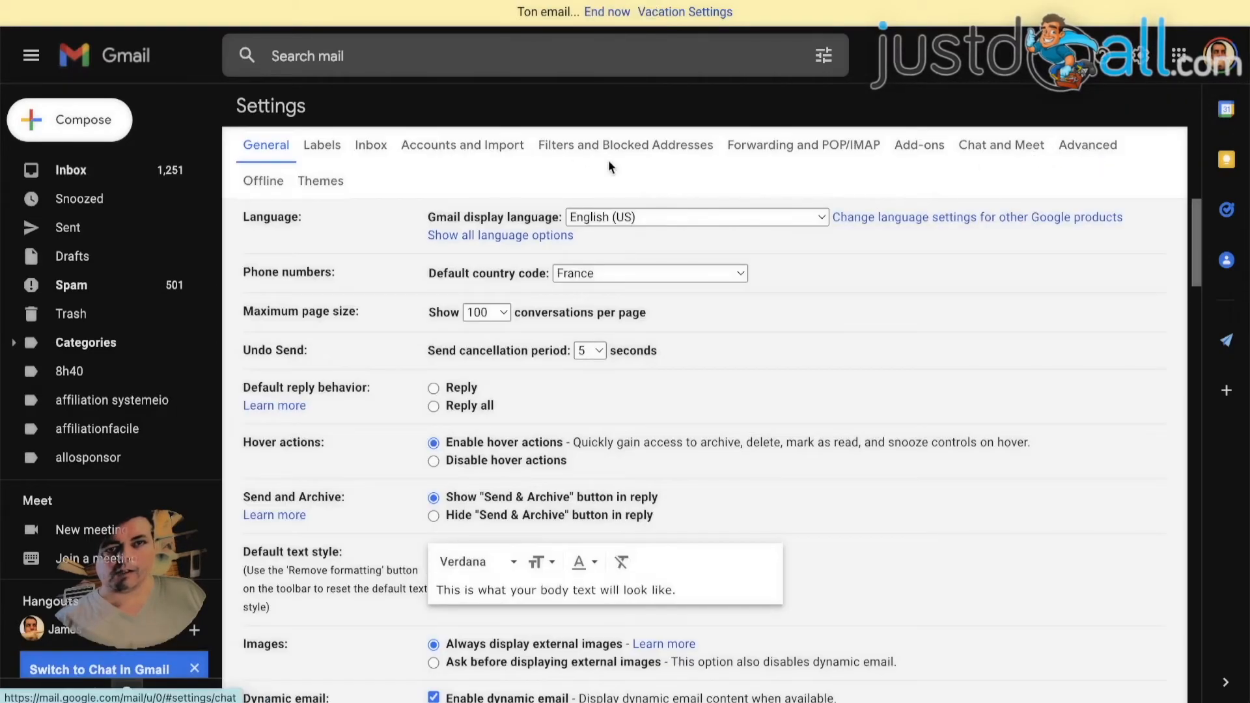
left_click(559, 145)
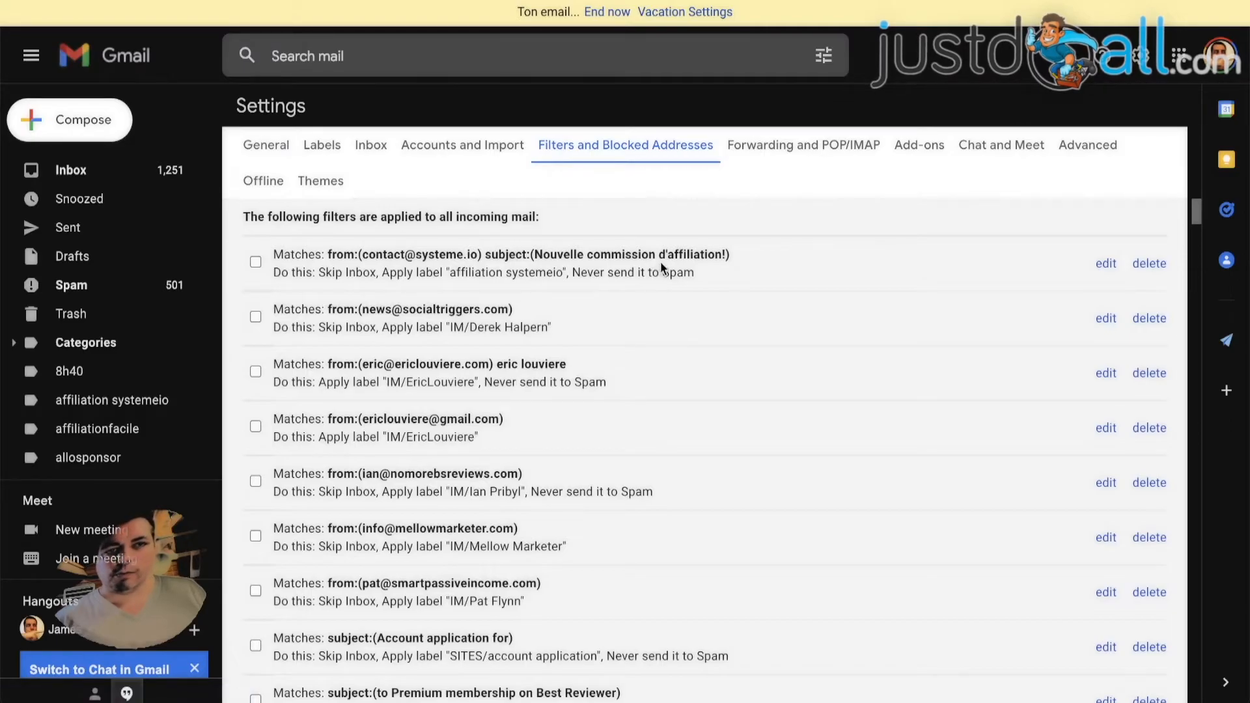
Start a new filter for messages sent to the Gmail address tagged "+ebook" and continue to its actions
scroll(665, 270, "down", 15)
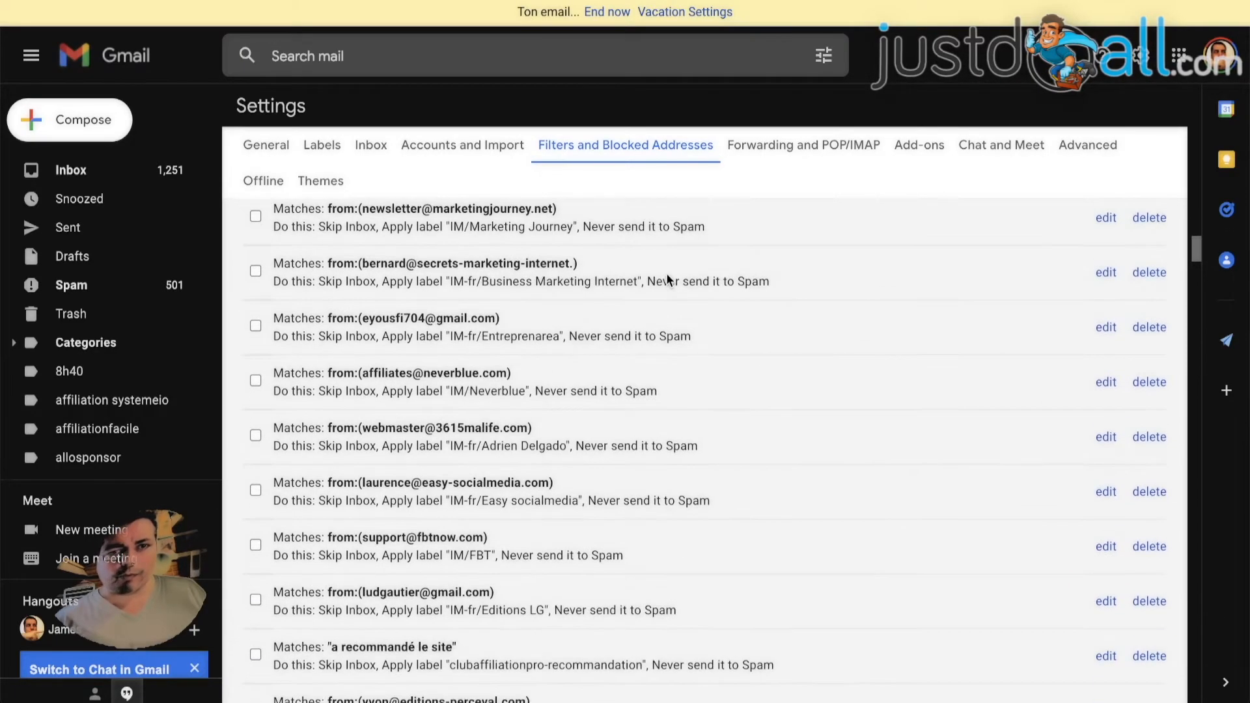
scroll(667, 279, "down", 15)
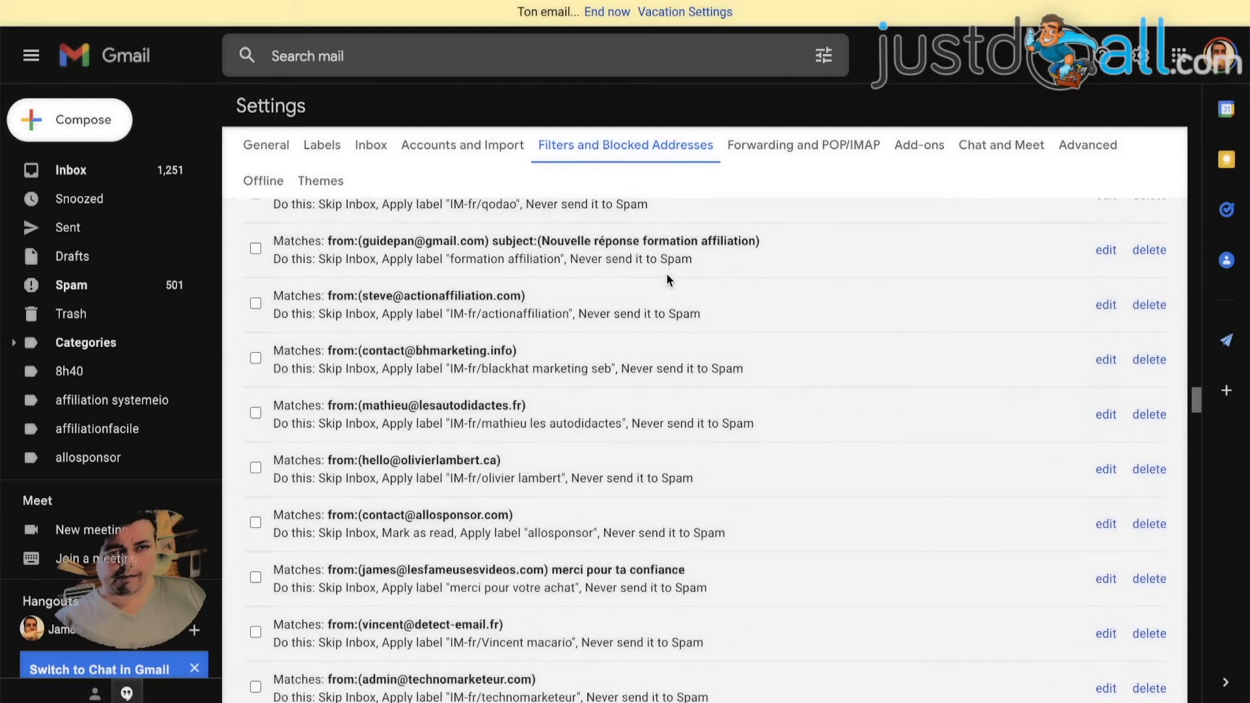
scroll(667, 280, "down", 15)
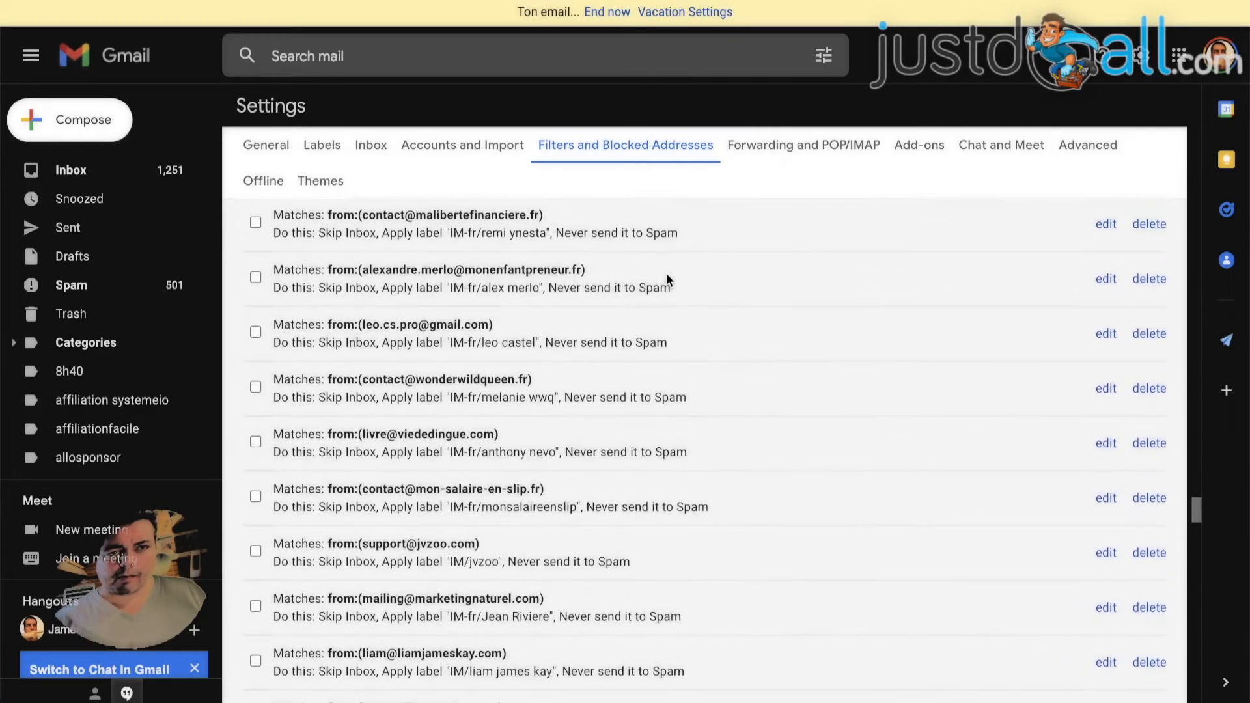
scroll(668, 280, "down", 15)
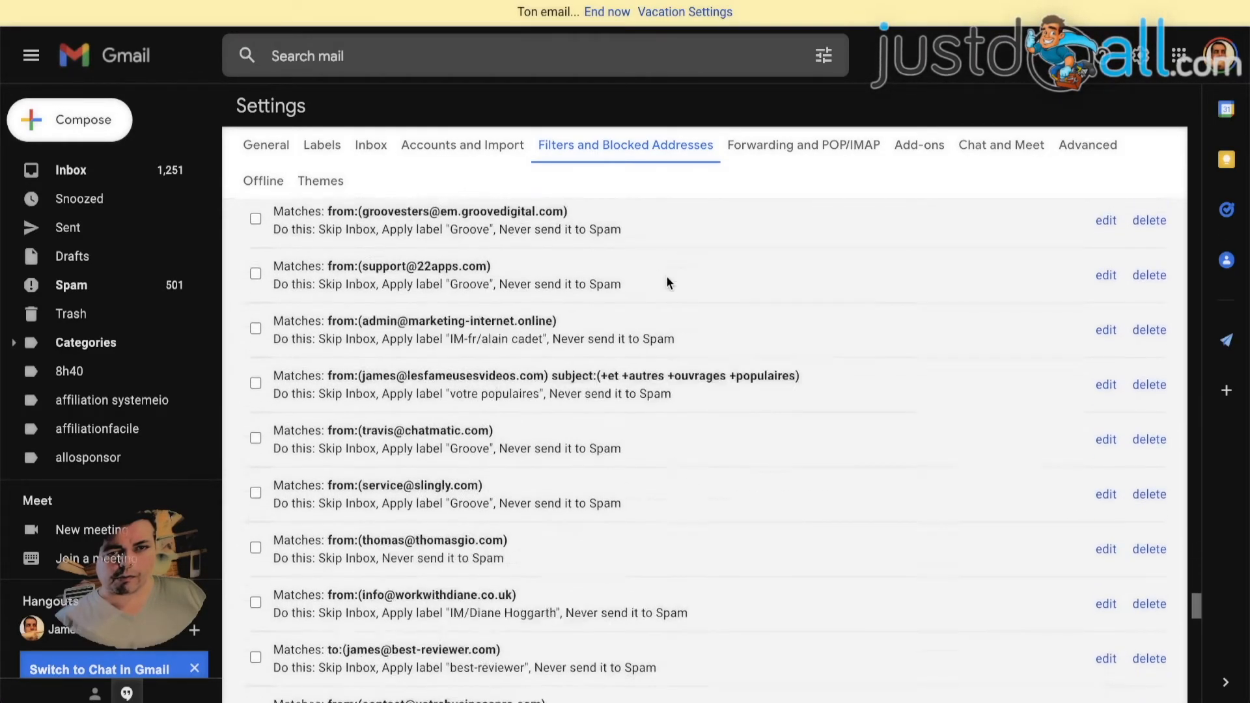
scroll(667, 276, "down", 10)
scroll(629, 295, "up", 8)
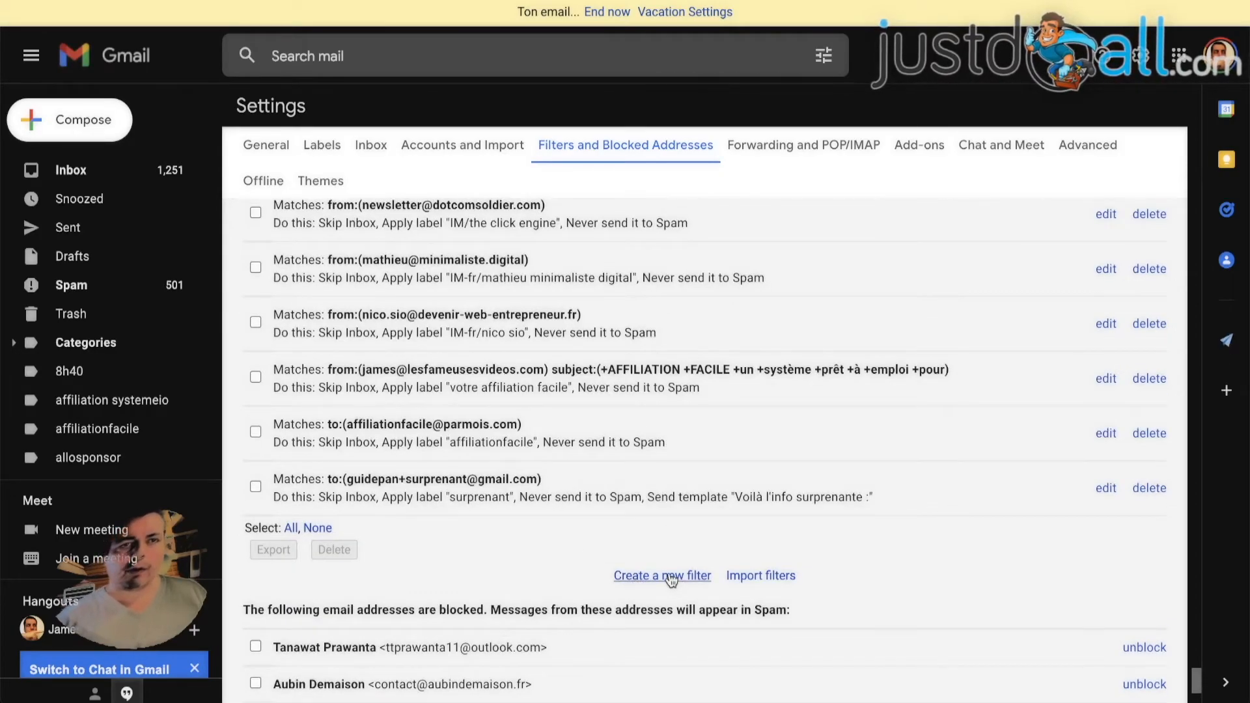
left_click(638, 578)
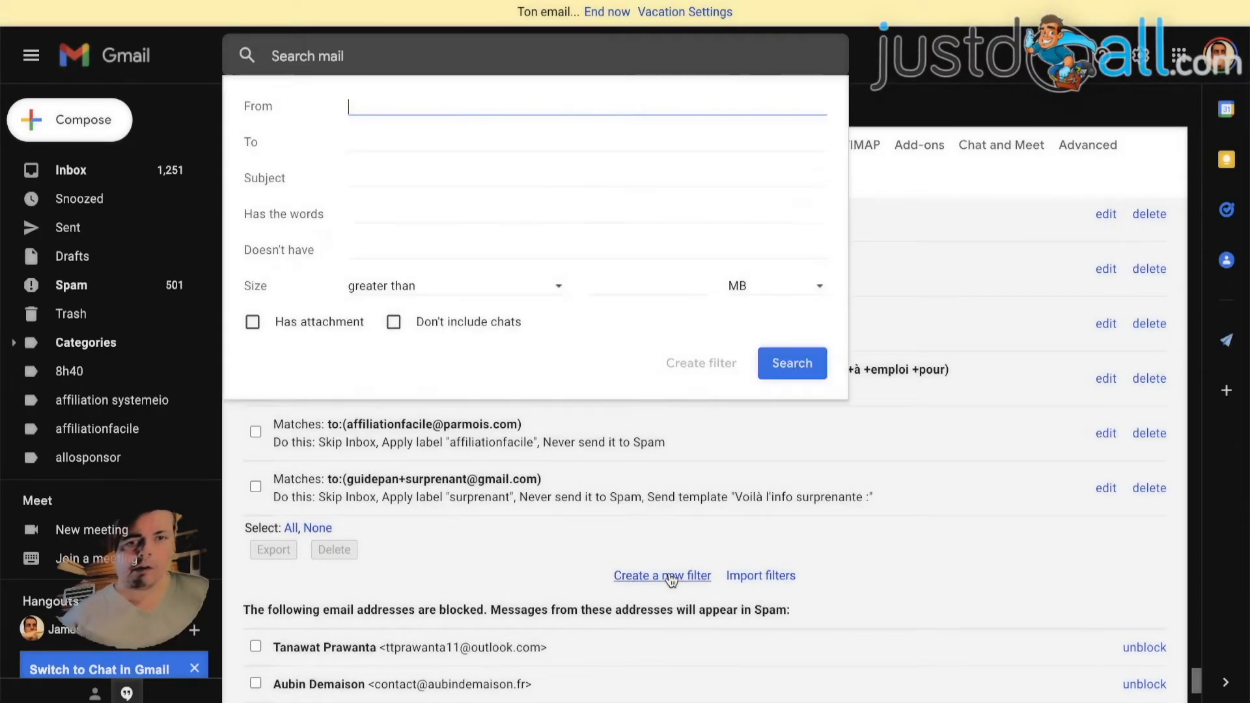
left_click(379, 138)
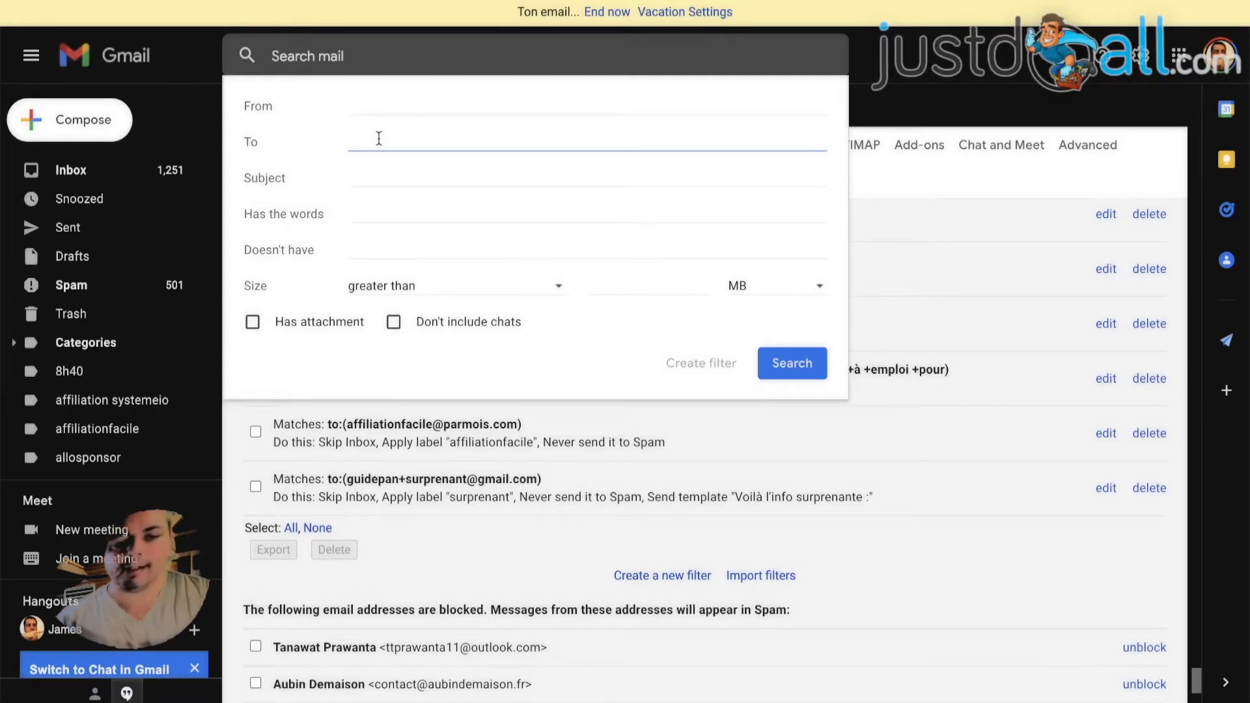
key("ctrl+v")
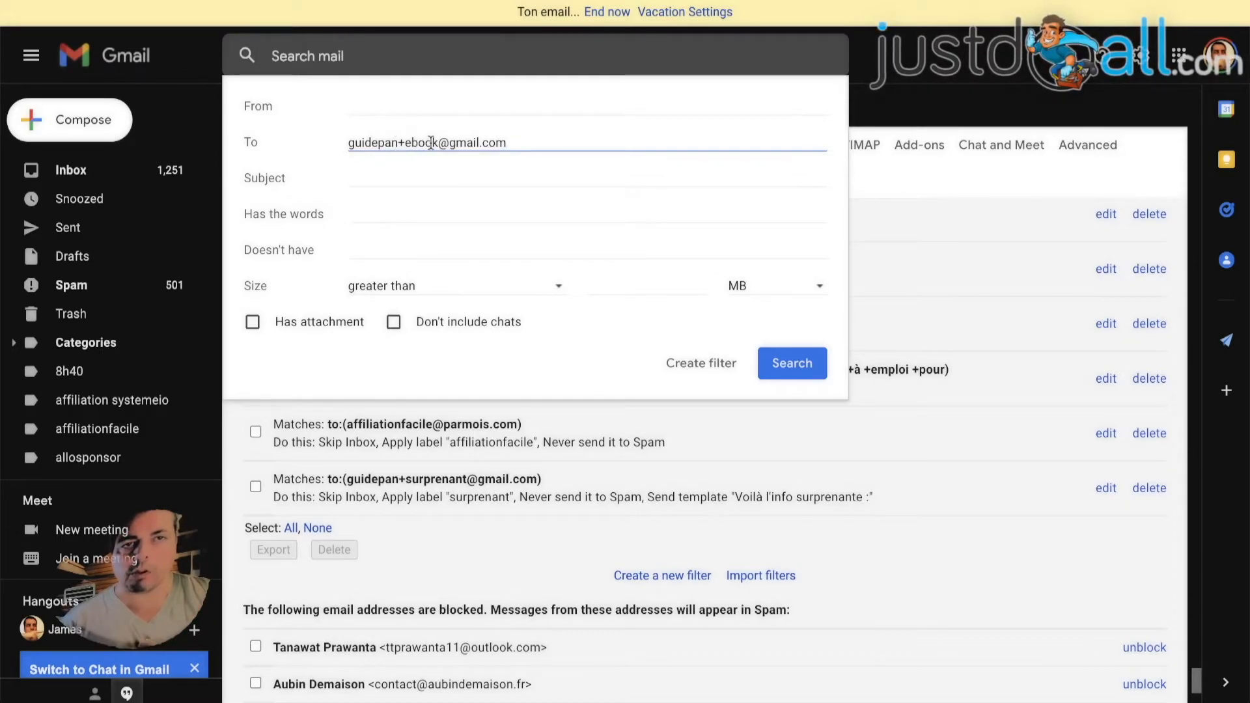
left_click(706, 368)
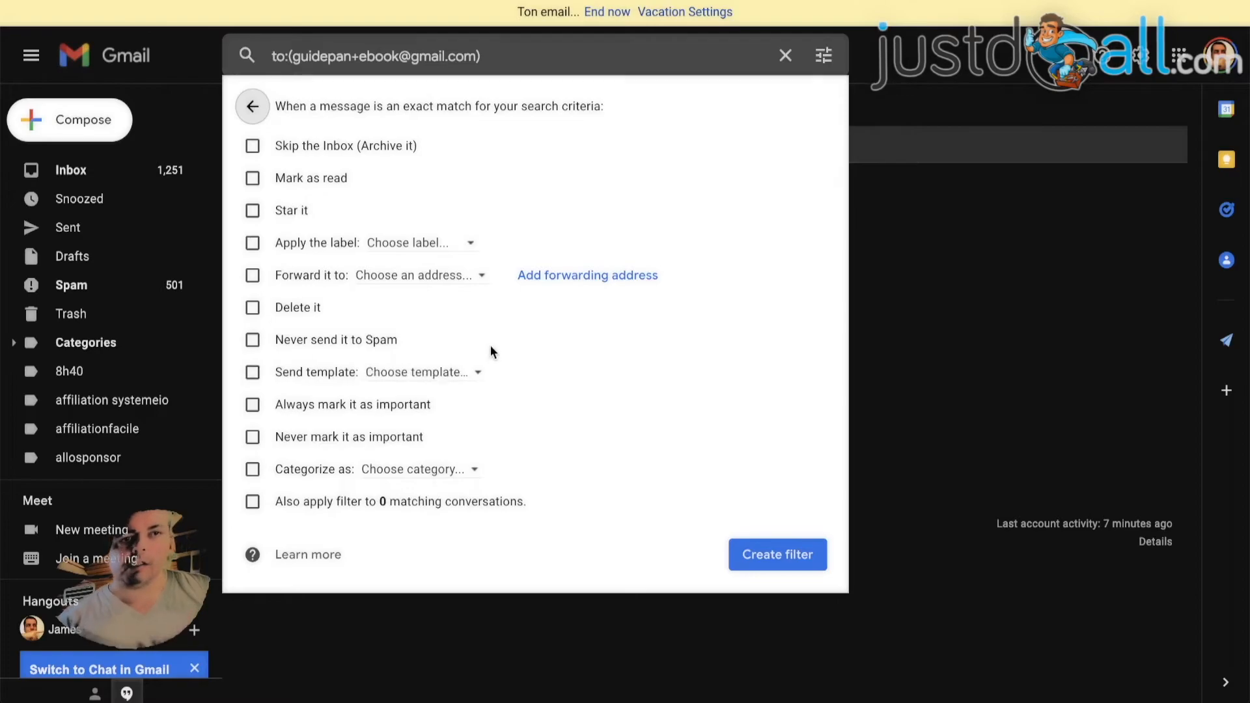
Set the filter to send the template "this is the information you've been waiting for:" and skip the inbox
left_click(253, 372)
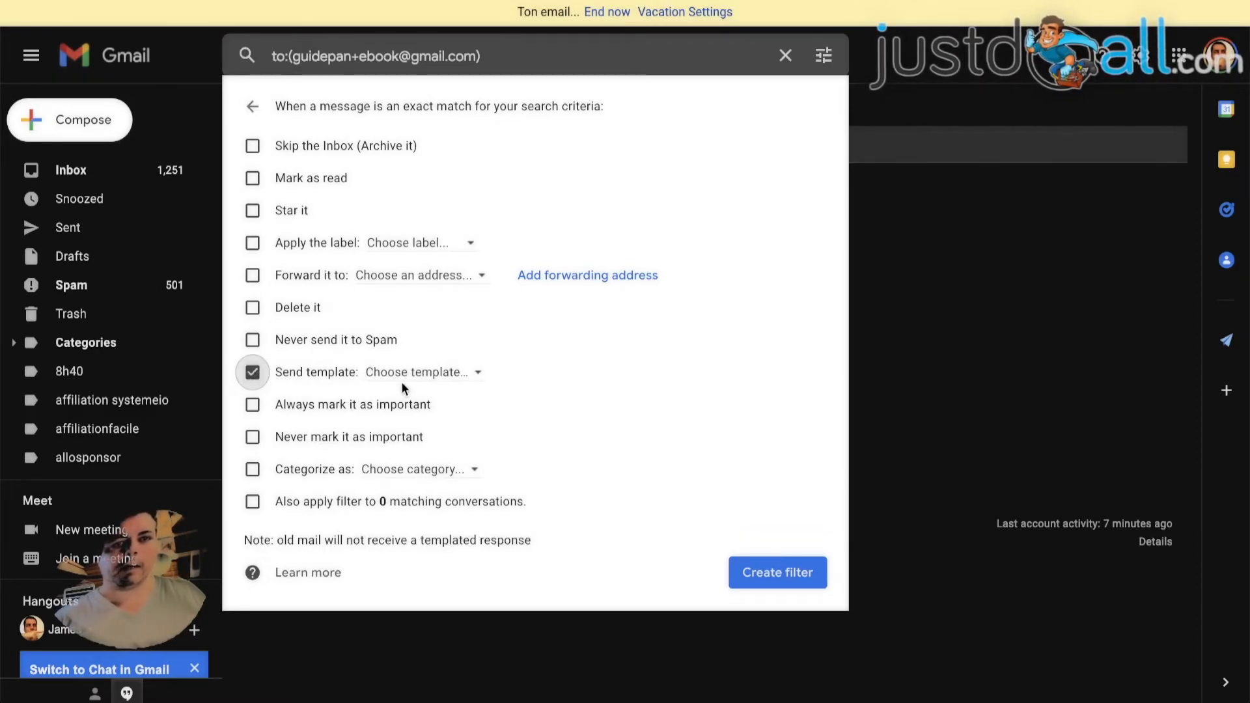
left_click(426, 376)
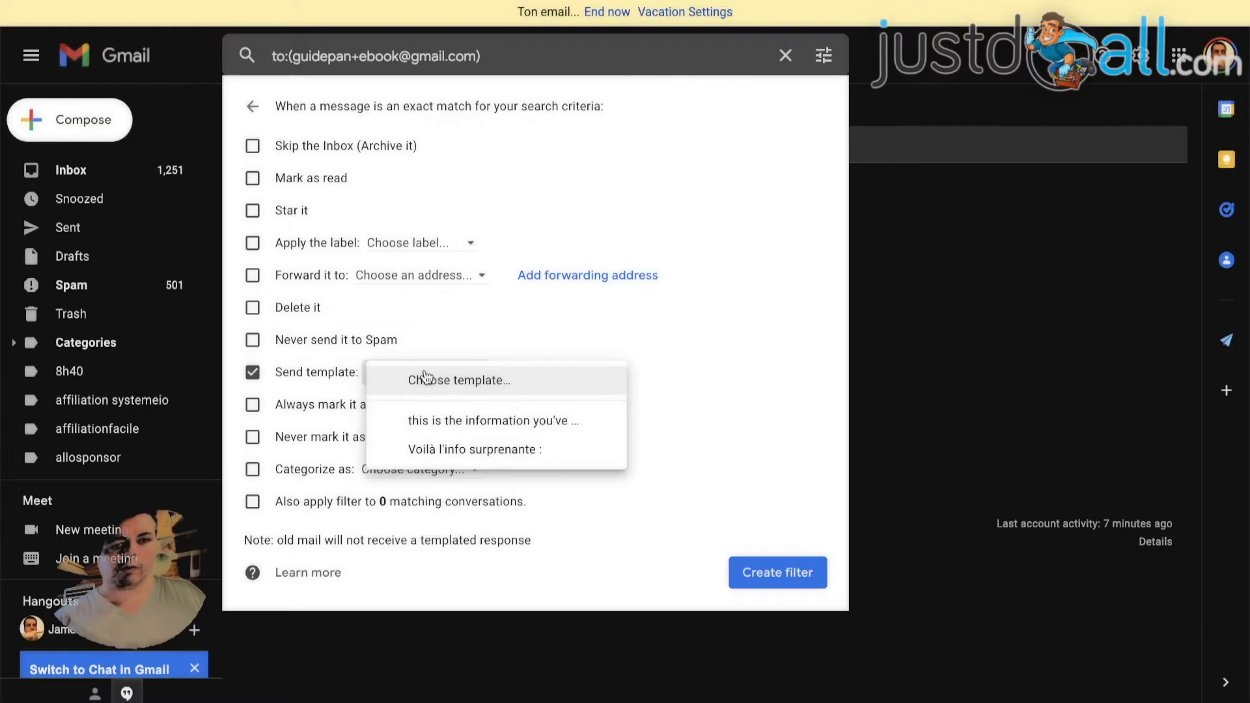
left_click(513, 424)
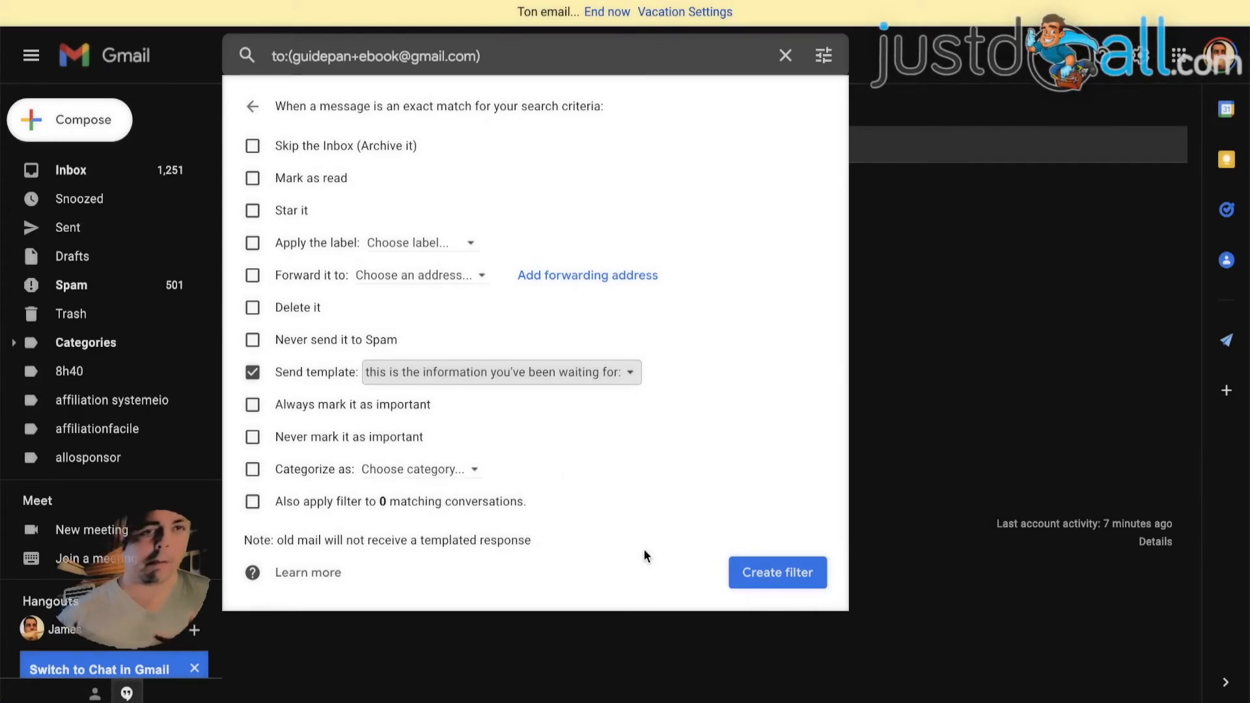
left_click(252, 148)
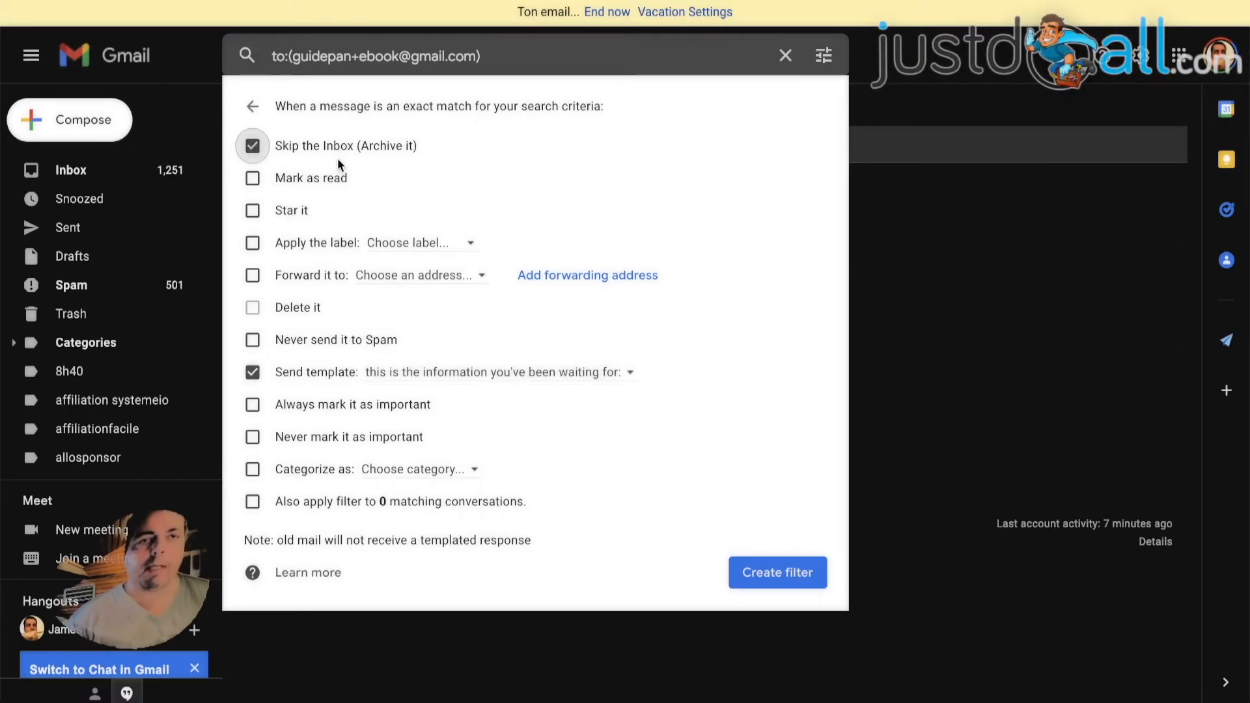
Create the filter with a new label named "ebook" applied and matching messages never sent to Spam
left_click(254, 246)
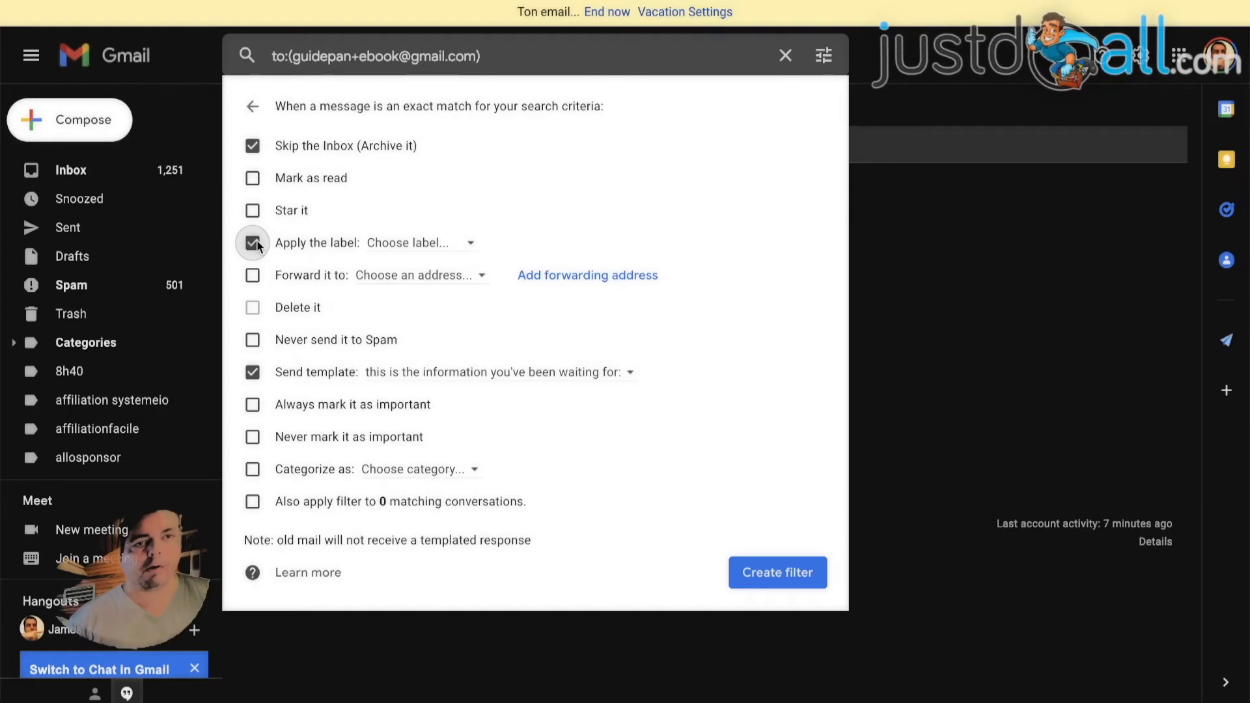
left_click(417, 243)
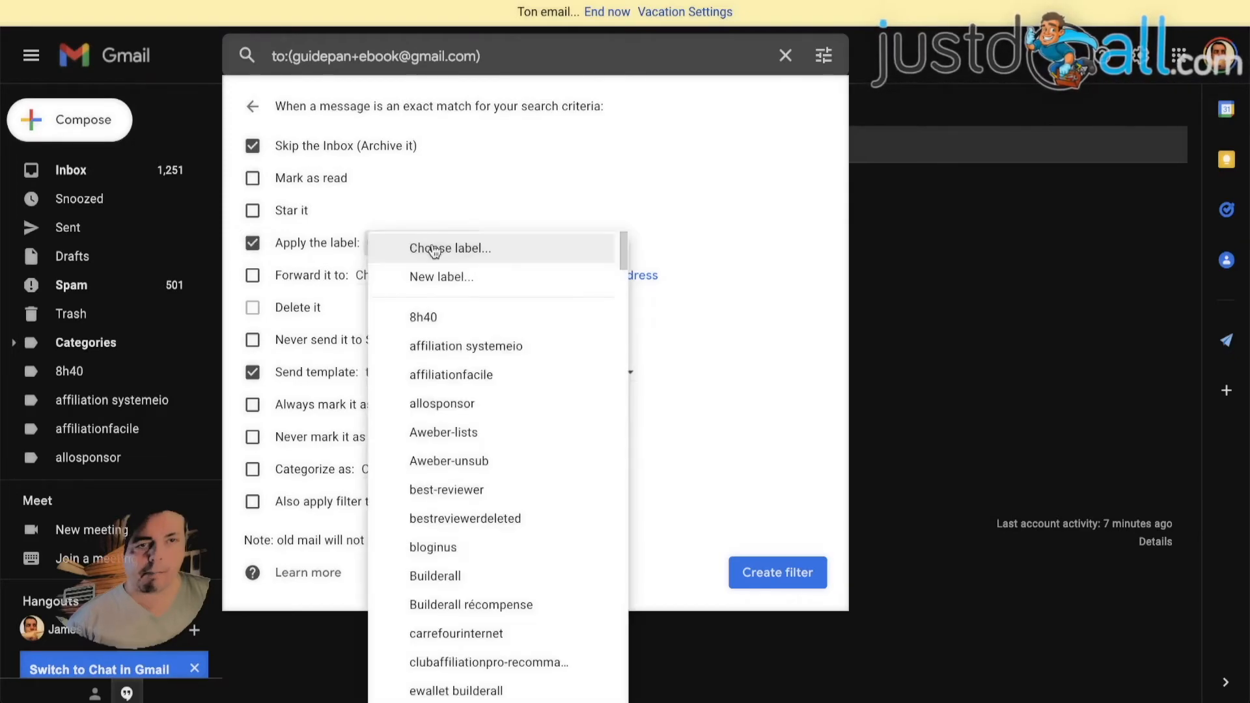
left_click(448, 280)
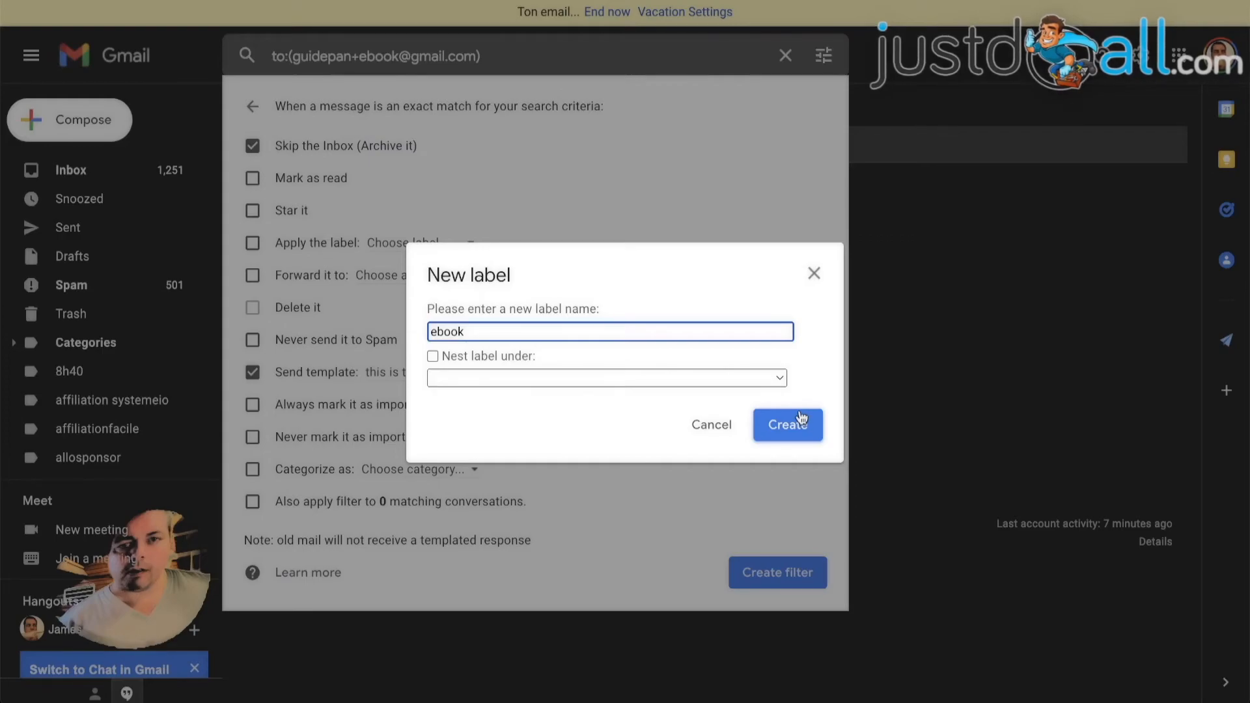
left_click(802, 420)
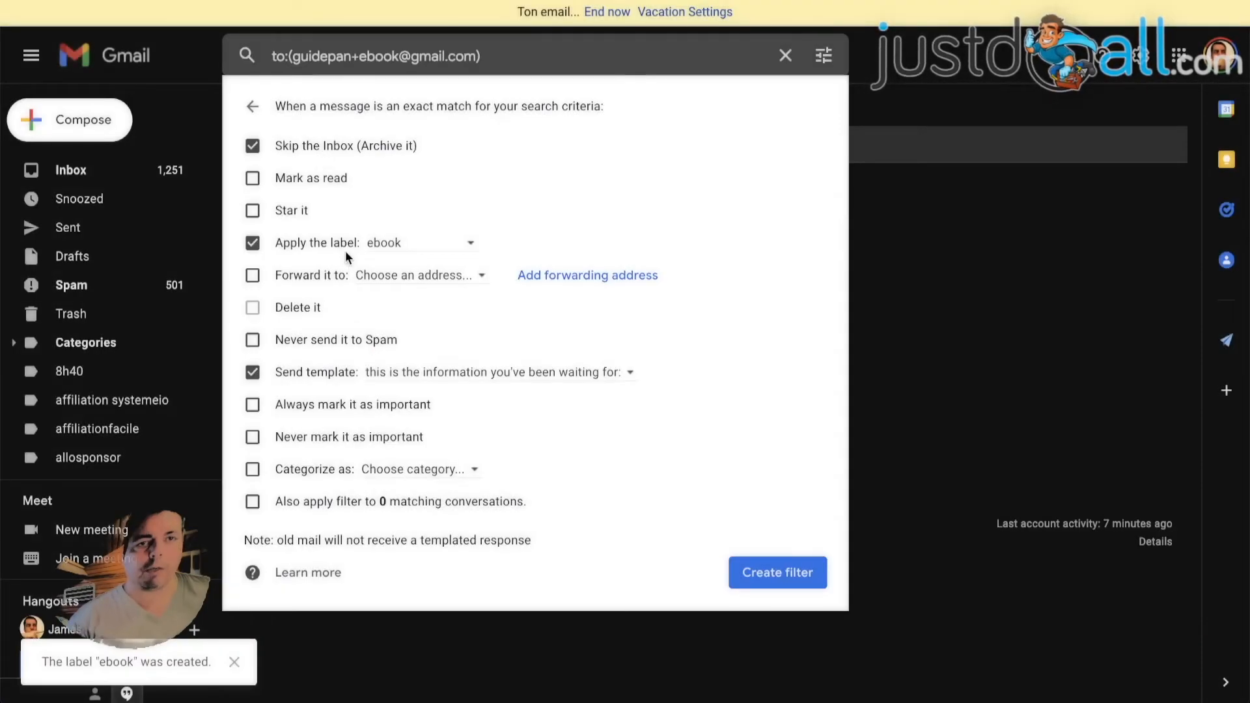
left_click(254, 341)
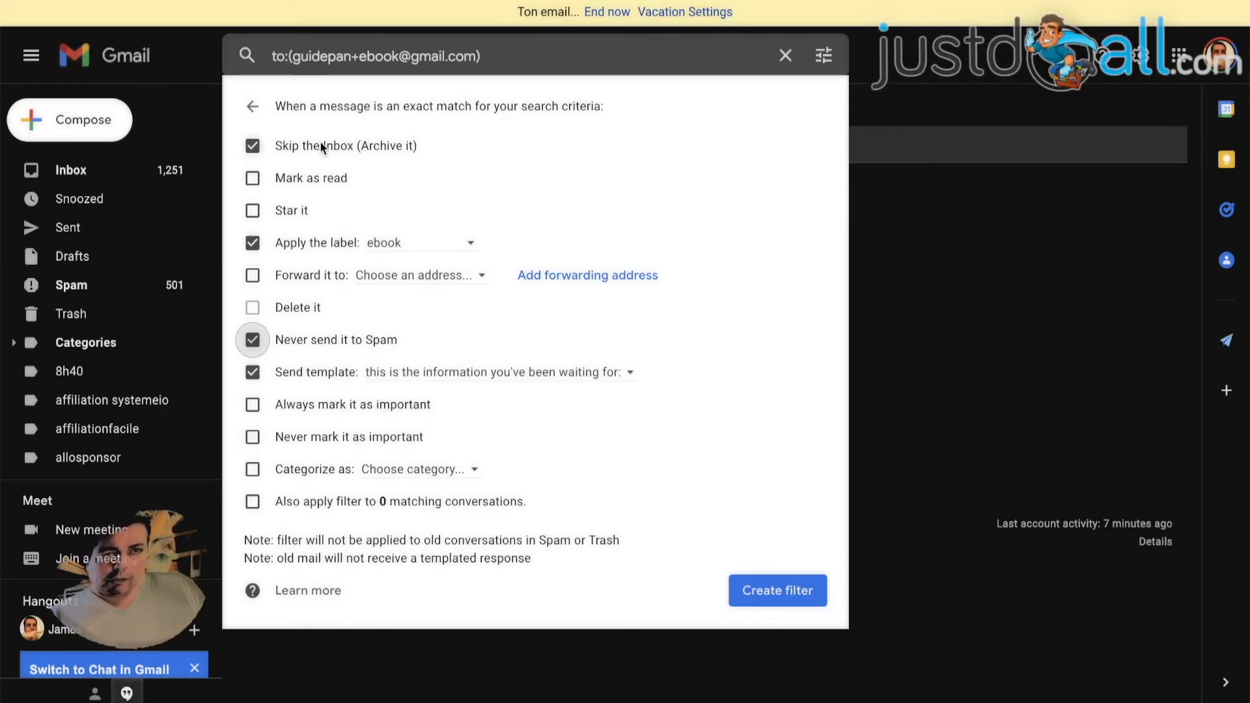
left_click(768, 591)
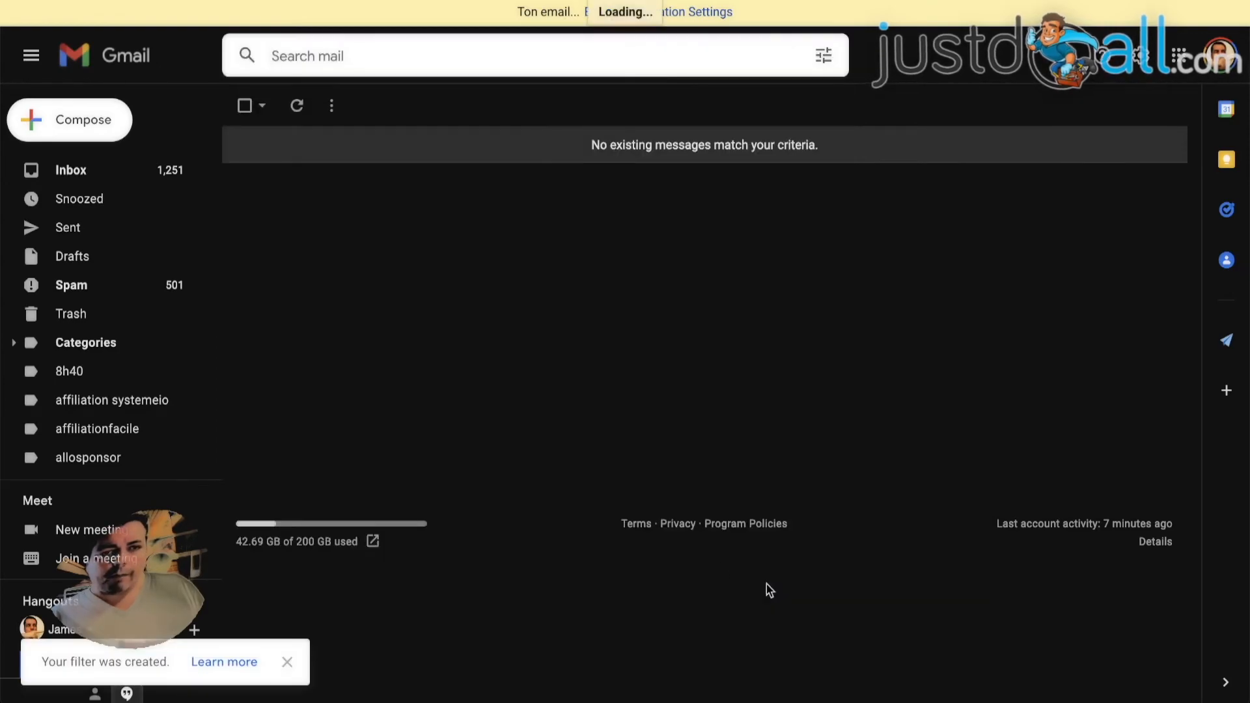